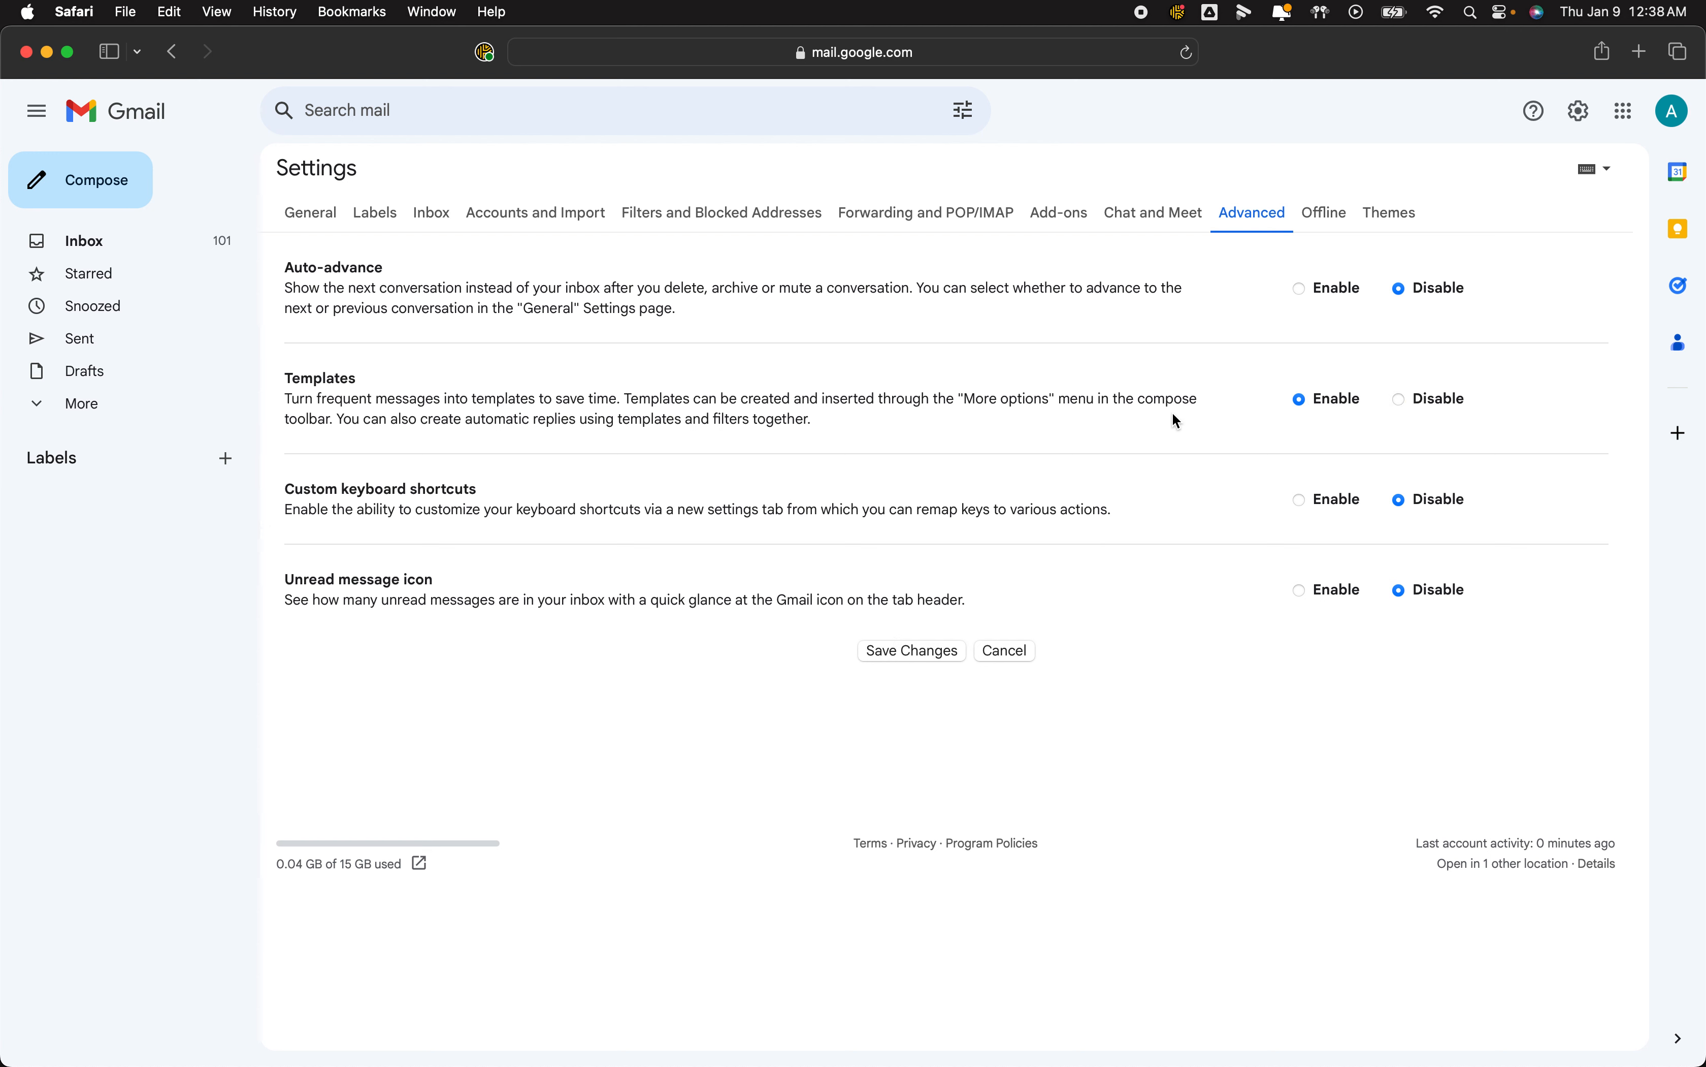
# Save the Advanced settings with Templates set to Enable.
pyautogui.click(924, 651)
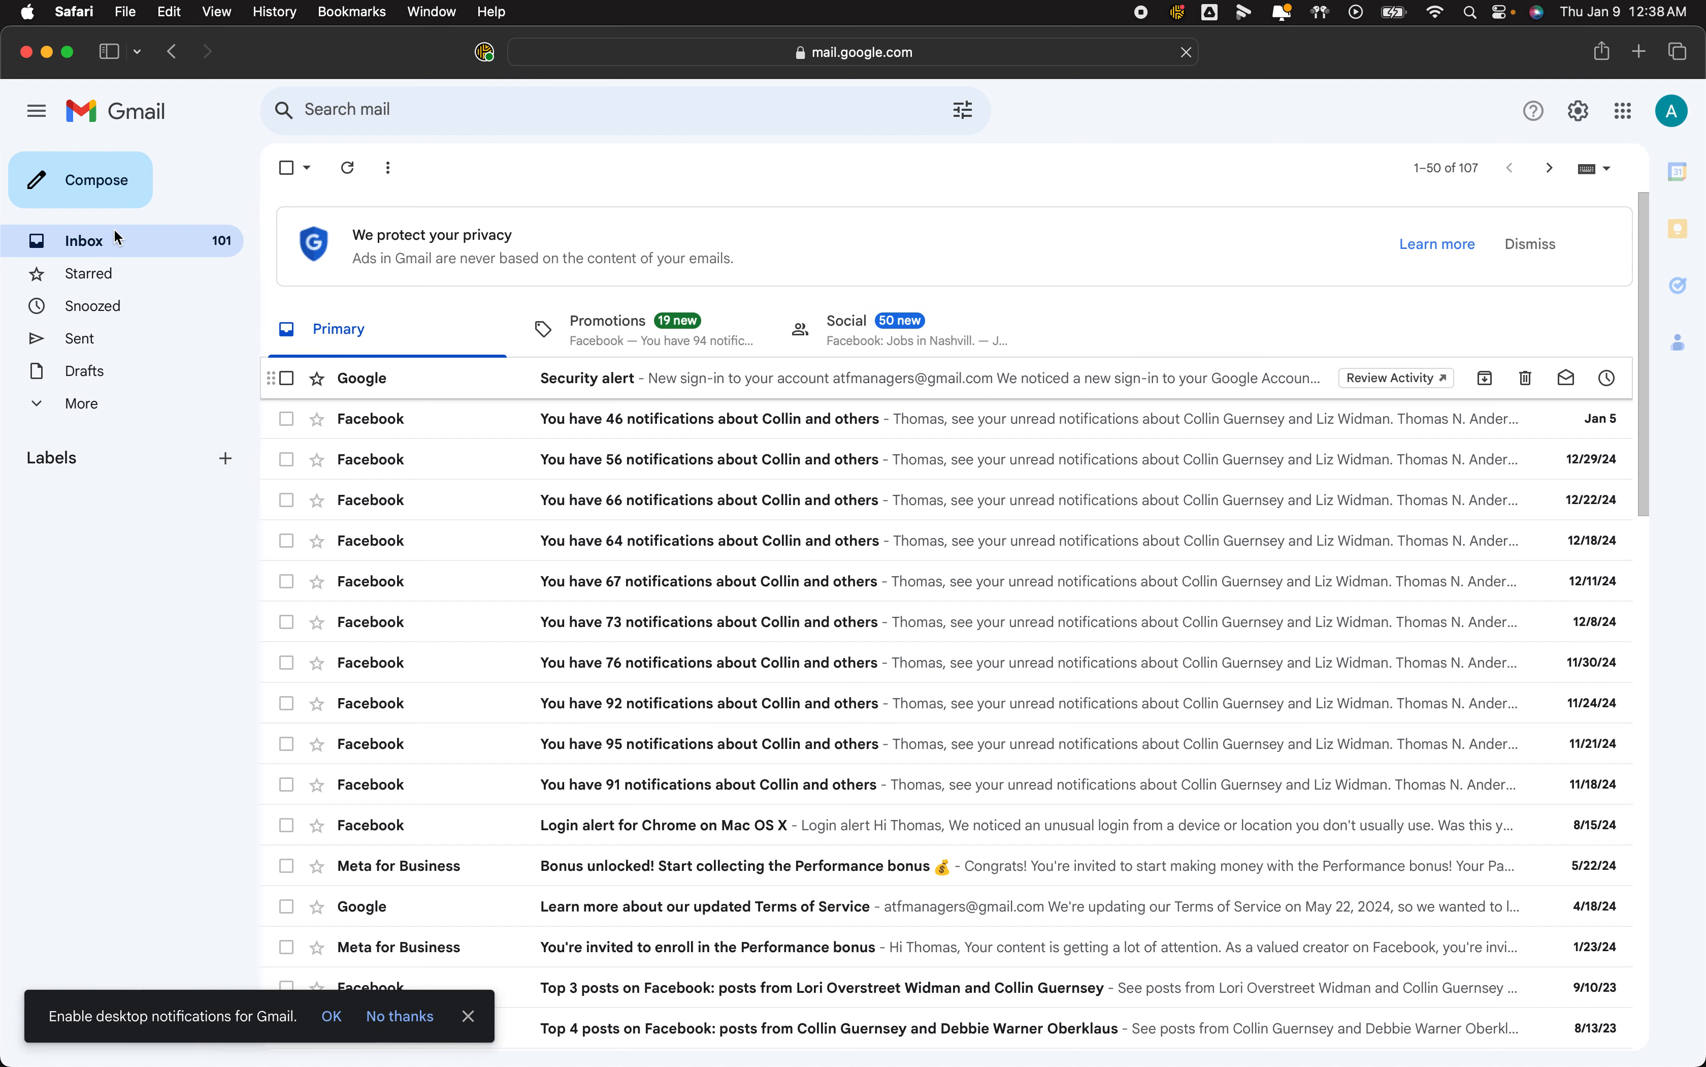
# Start a new message, paste into the body, and undo the duplicate signature paste.
pyautogui.click(81, 178)
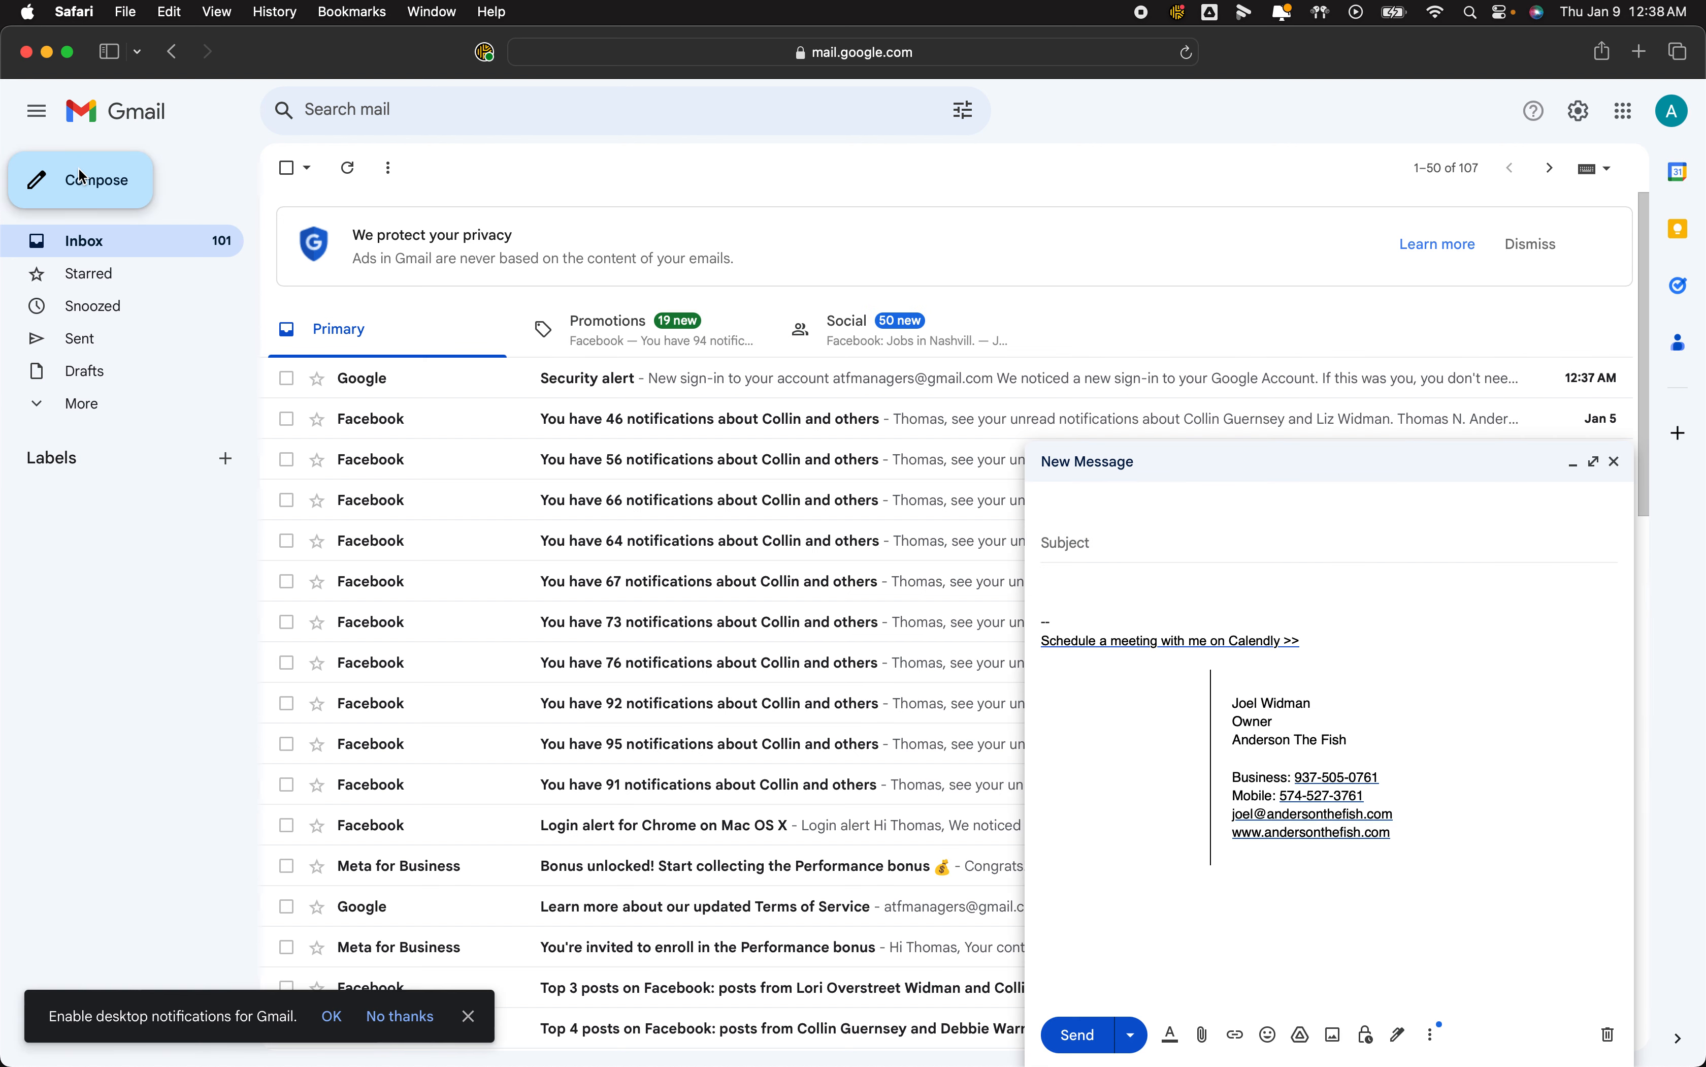
pyautogui.click(1112, 573)
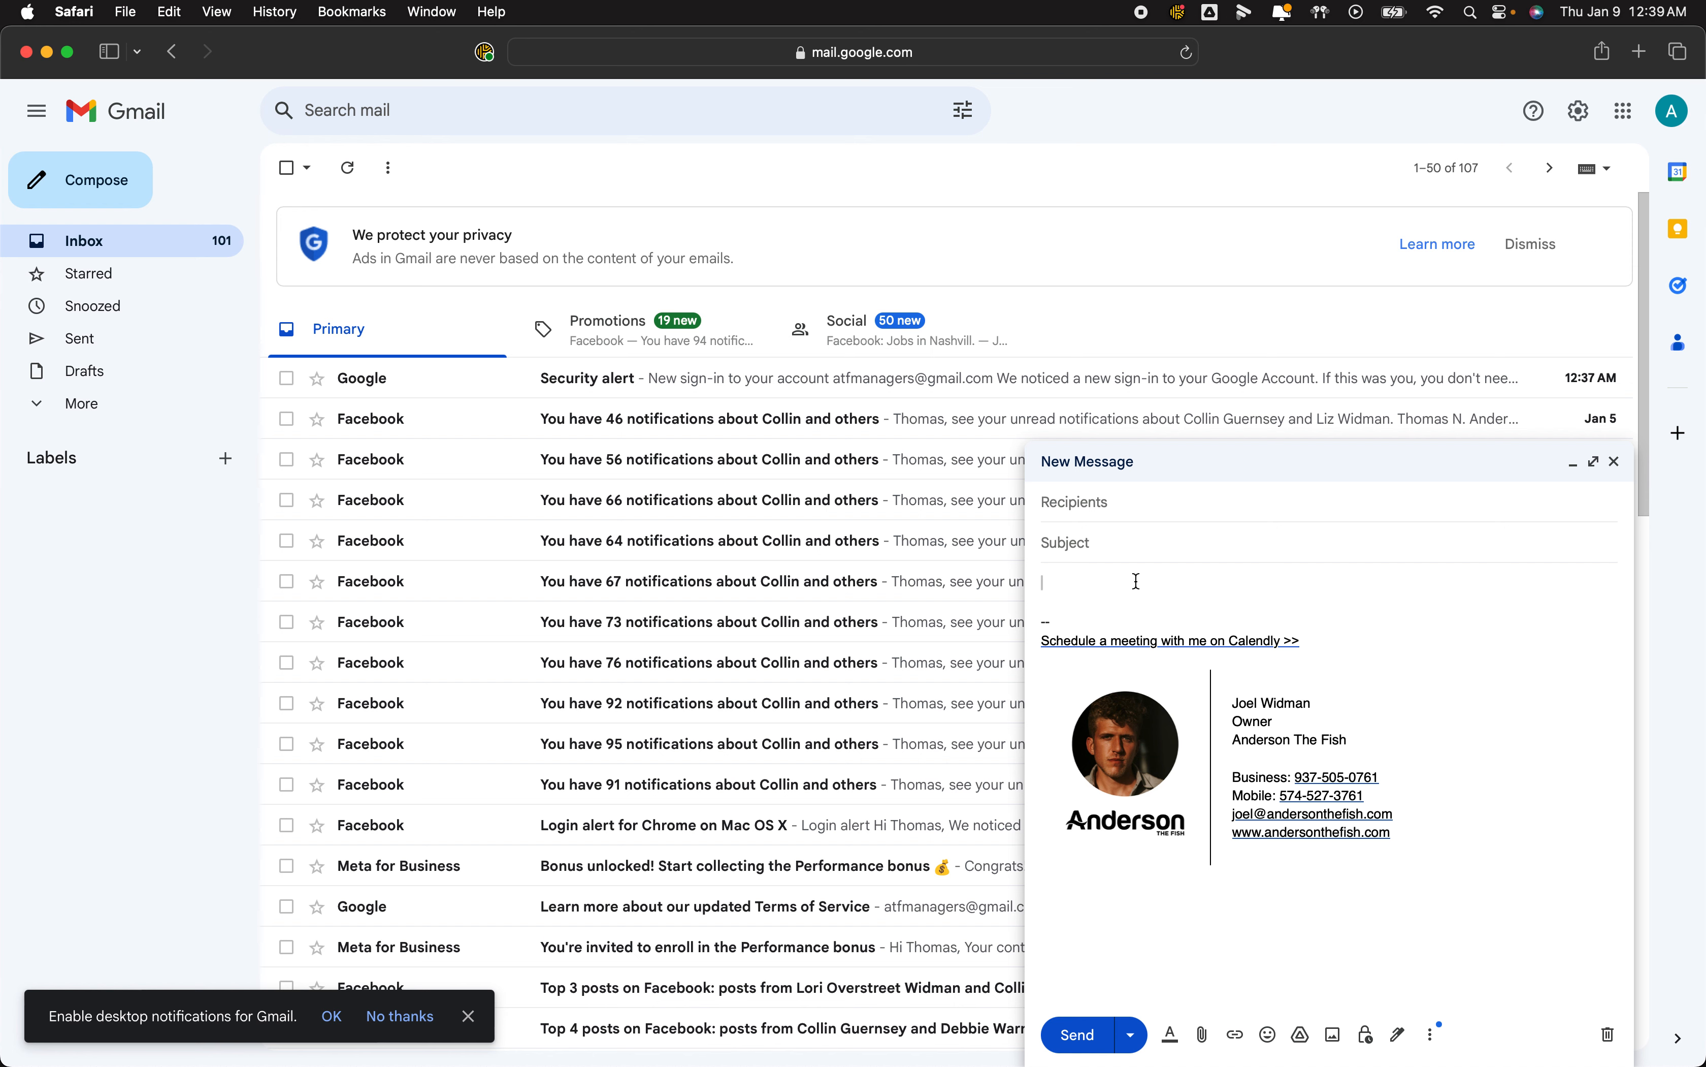
pyautogui.press('super+v')
pyautogui.press('super+z')
# In the other Gmail window, select the email text above the signature, then minimize that browser.
pyautogui.click(421, 1047)
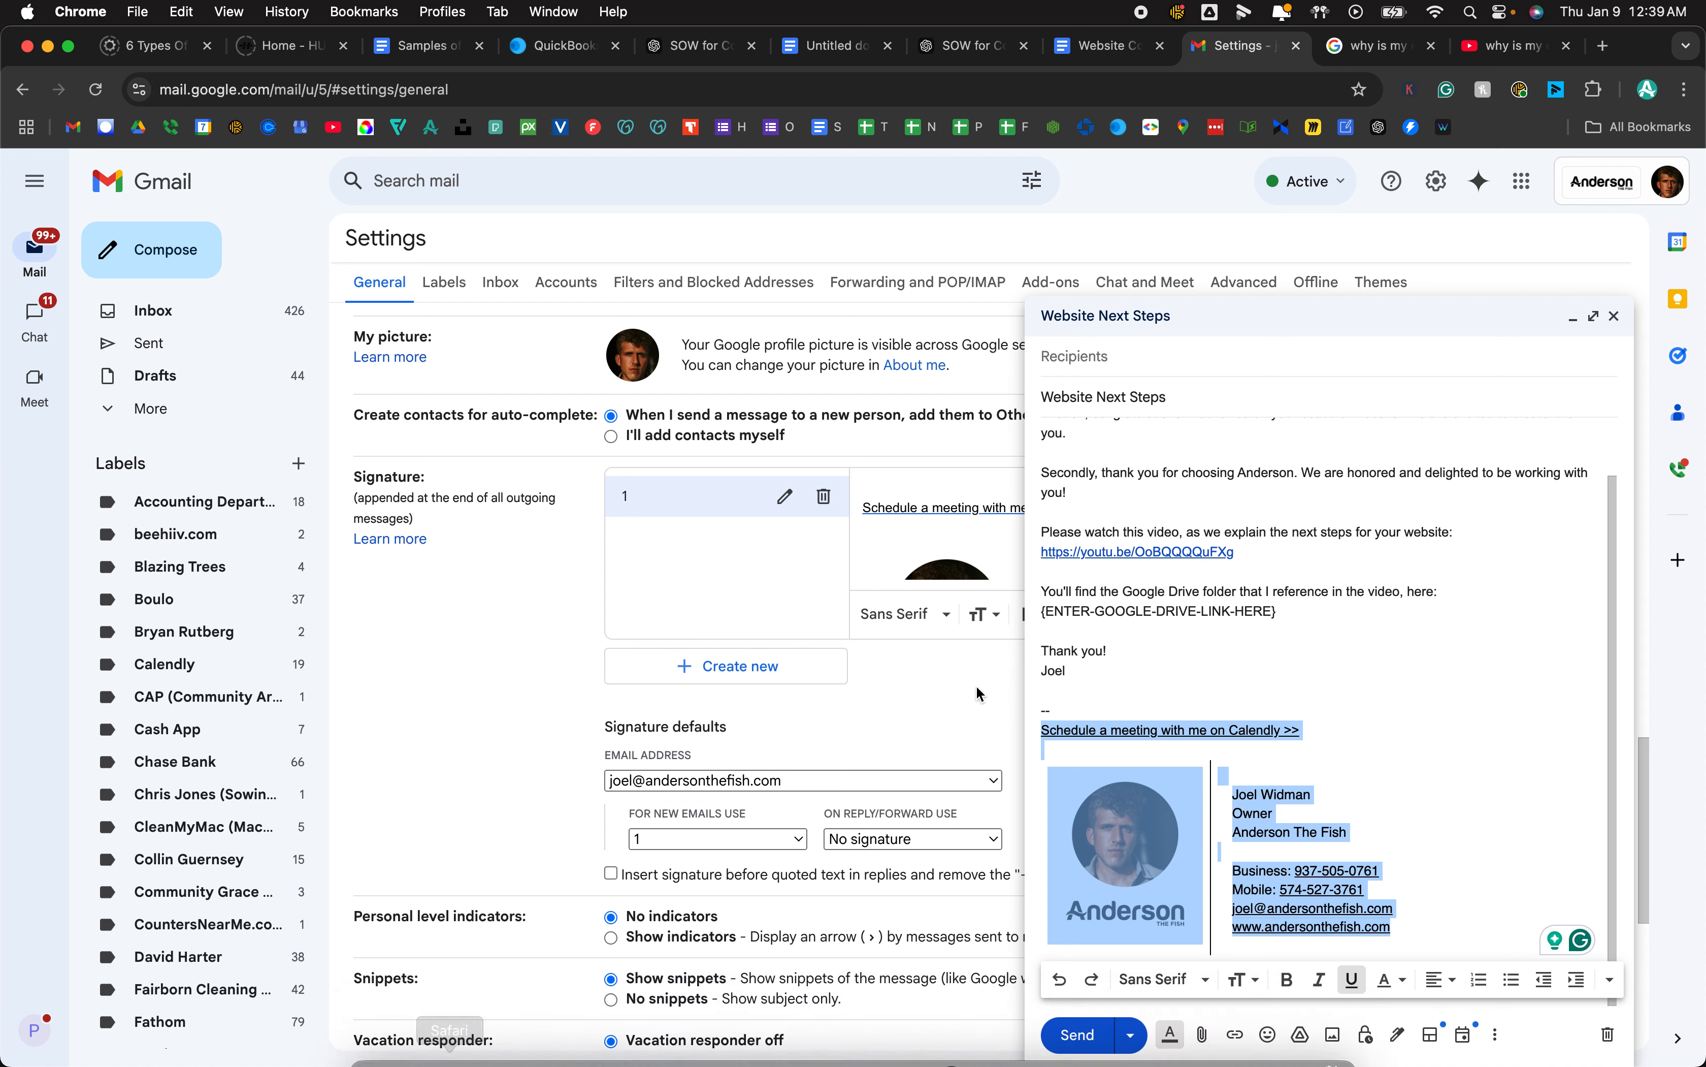
pyautogui.click(1104, 659)
pyautogui.moveTo(1103, 658); pyautogui.dragTo(1037, 395)
pyautogui.press('super+c')
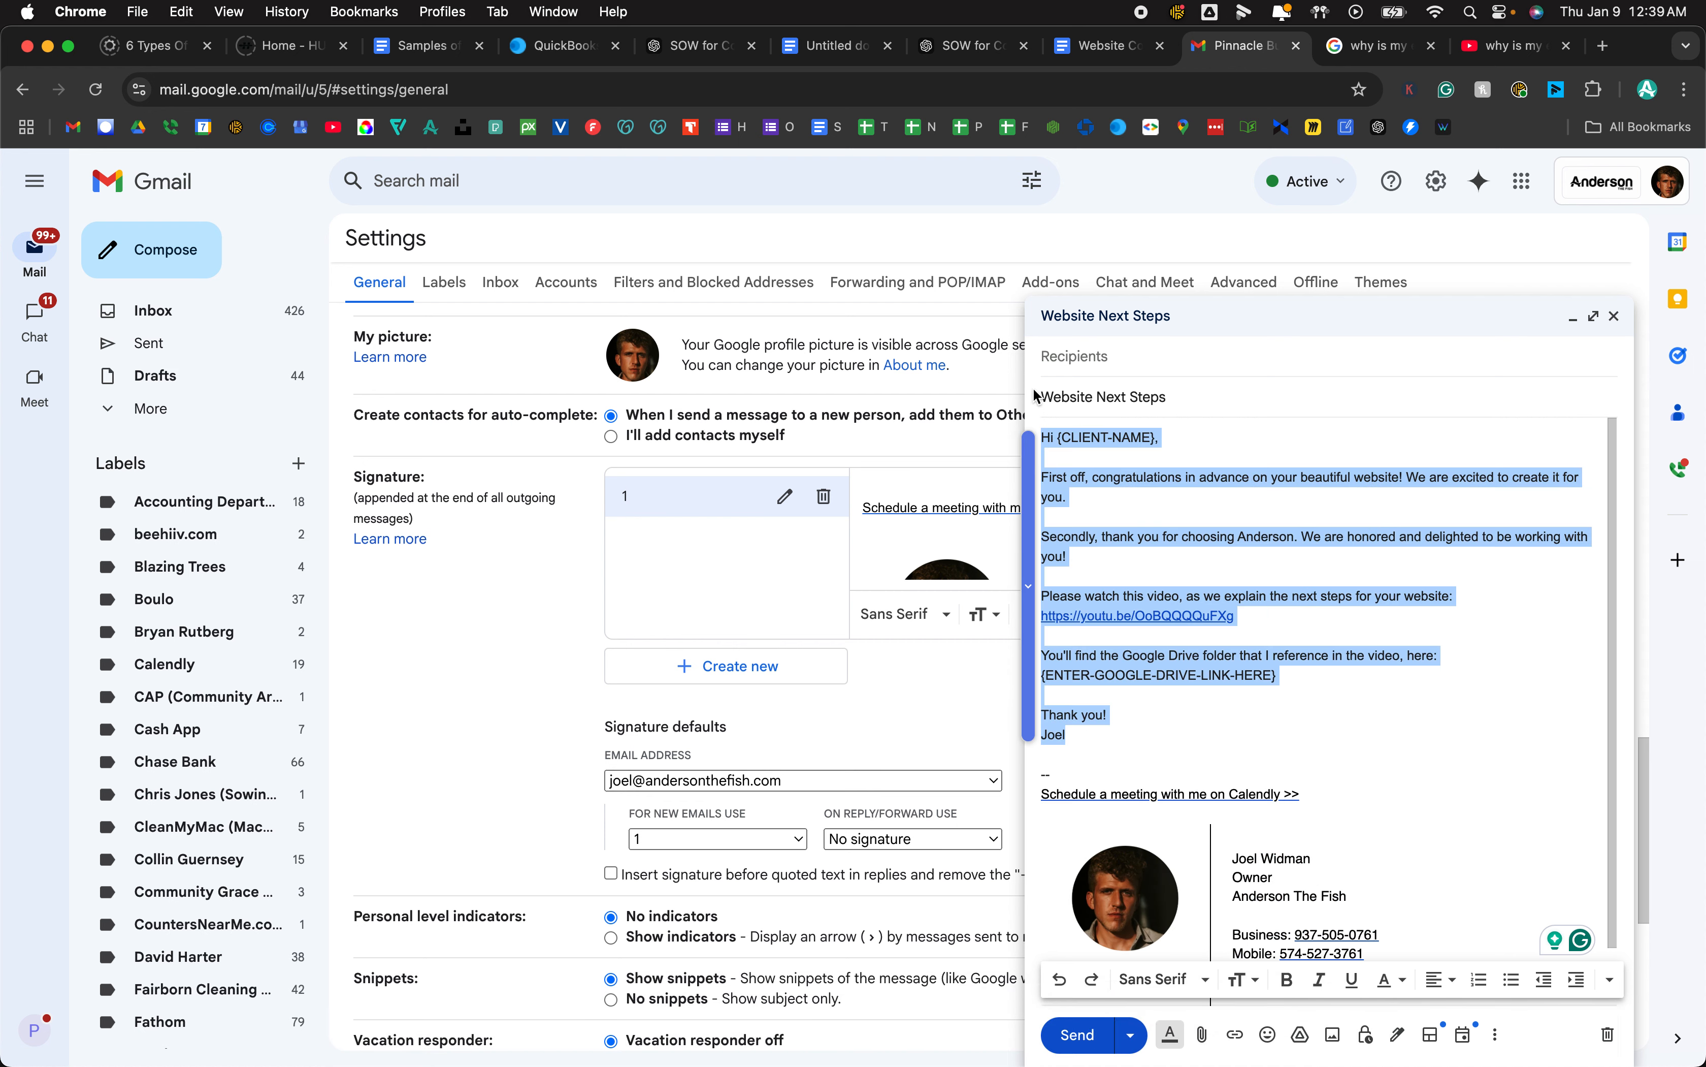
pyautogui.click(48, 46)
# Paste the email text into the body and save the draft as new template 'Website Next Steps'.
pyautogui.click(1128, 579)
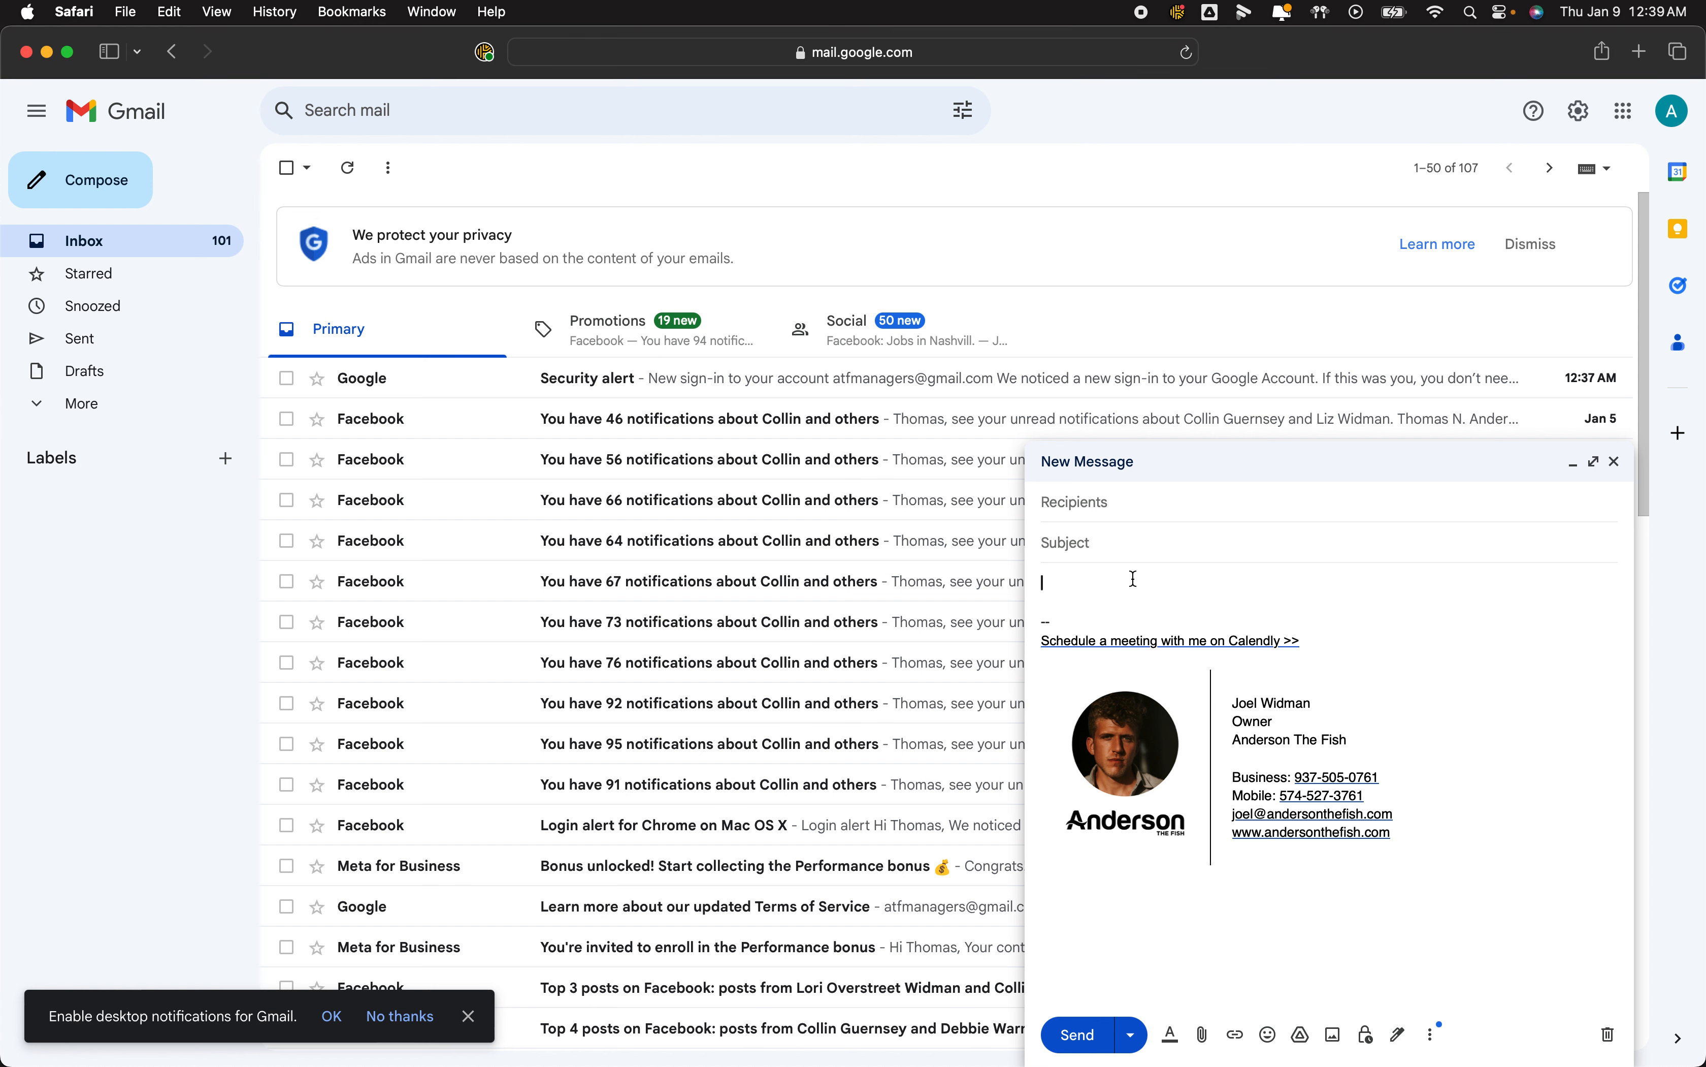
pyautogui.press('super+v')
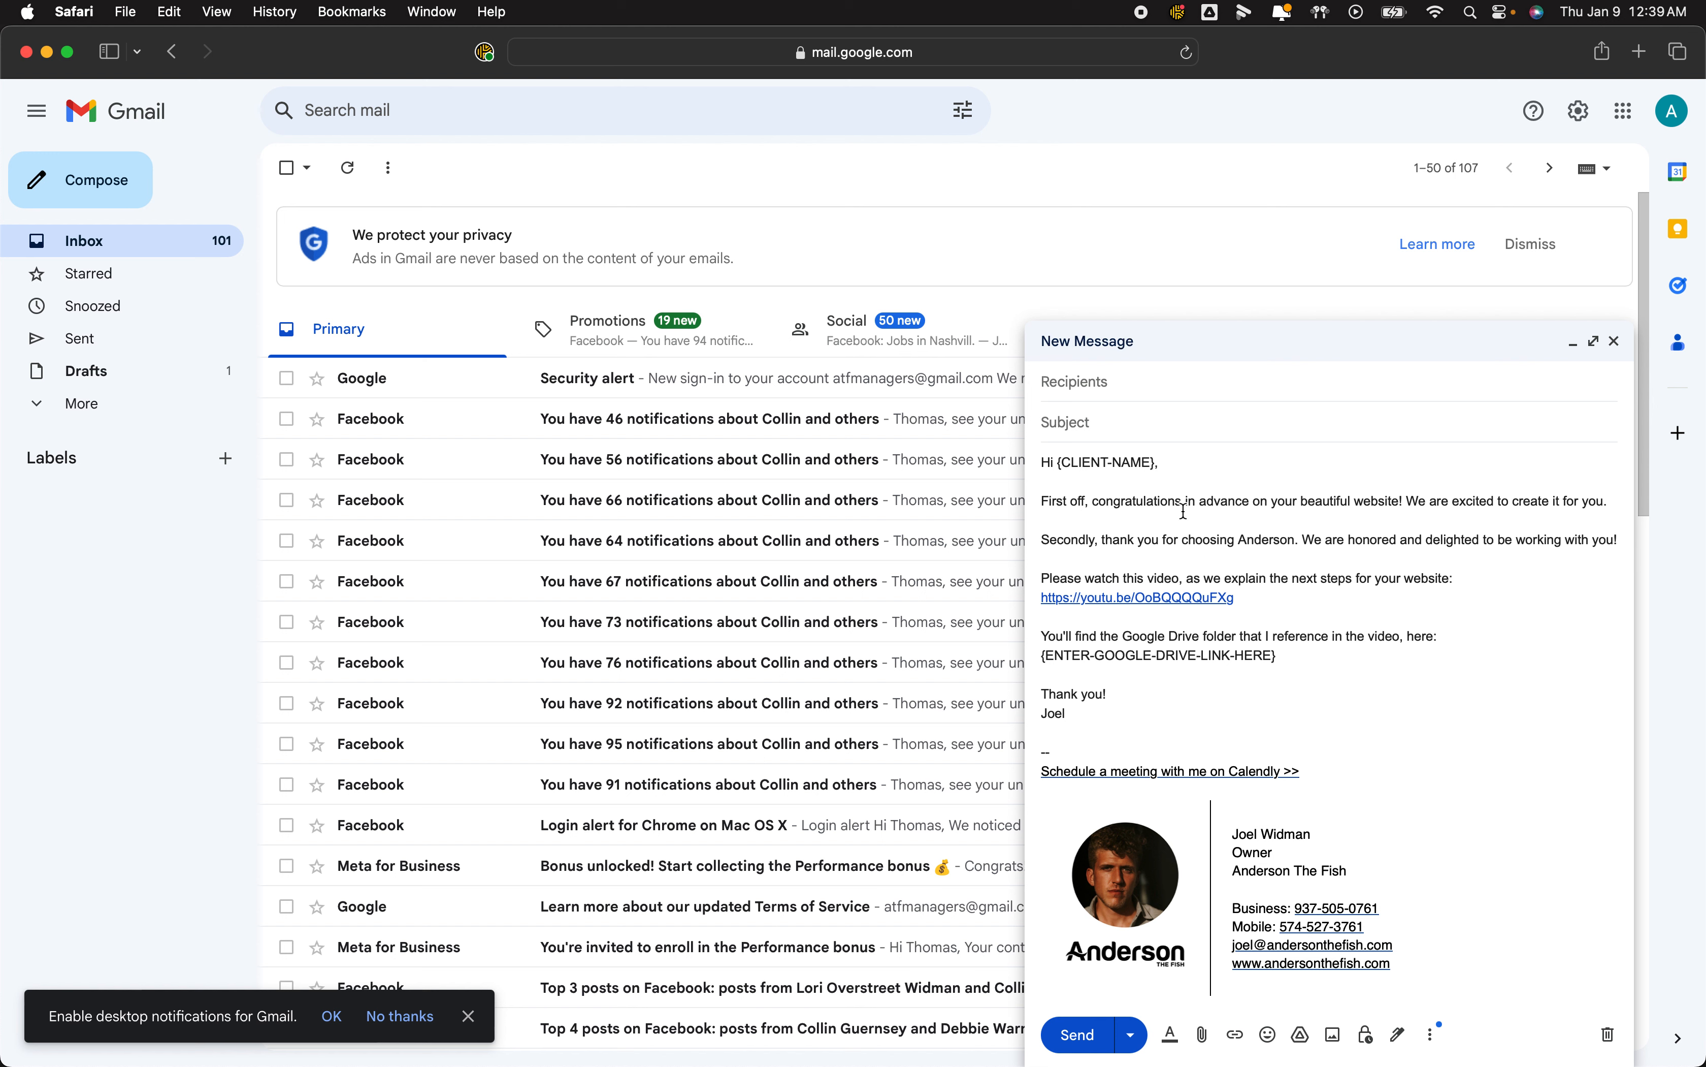
pyautogui.click(1436, 1038)
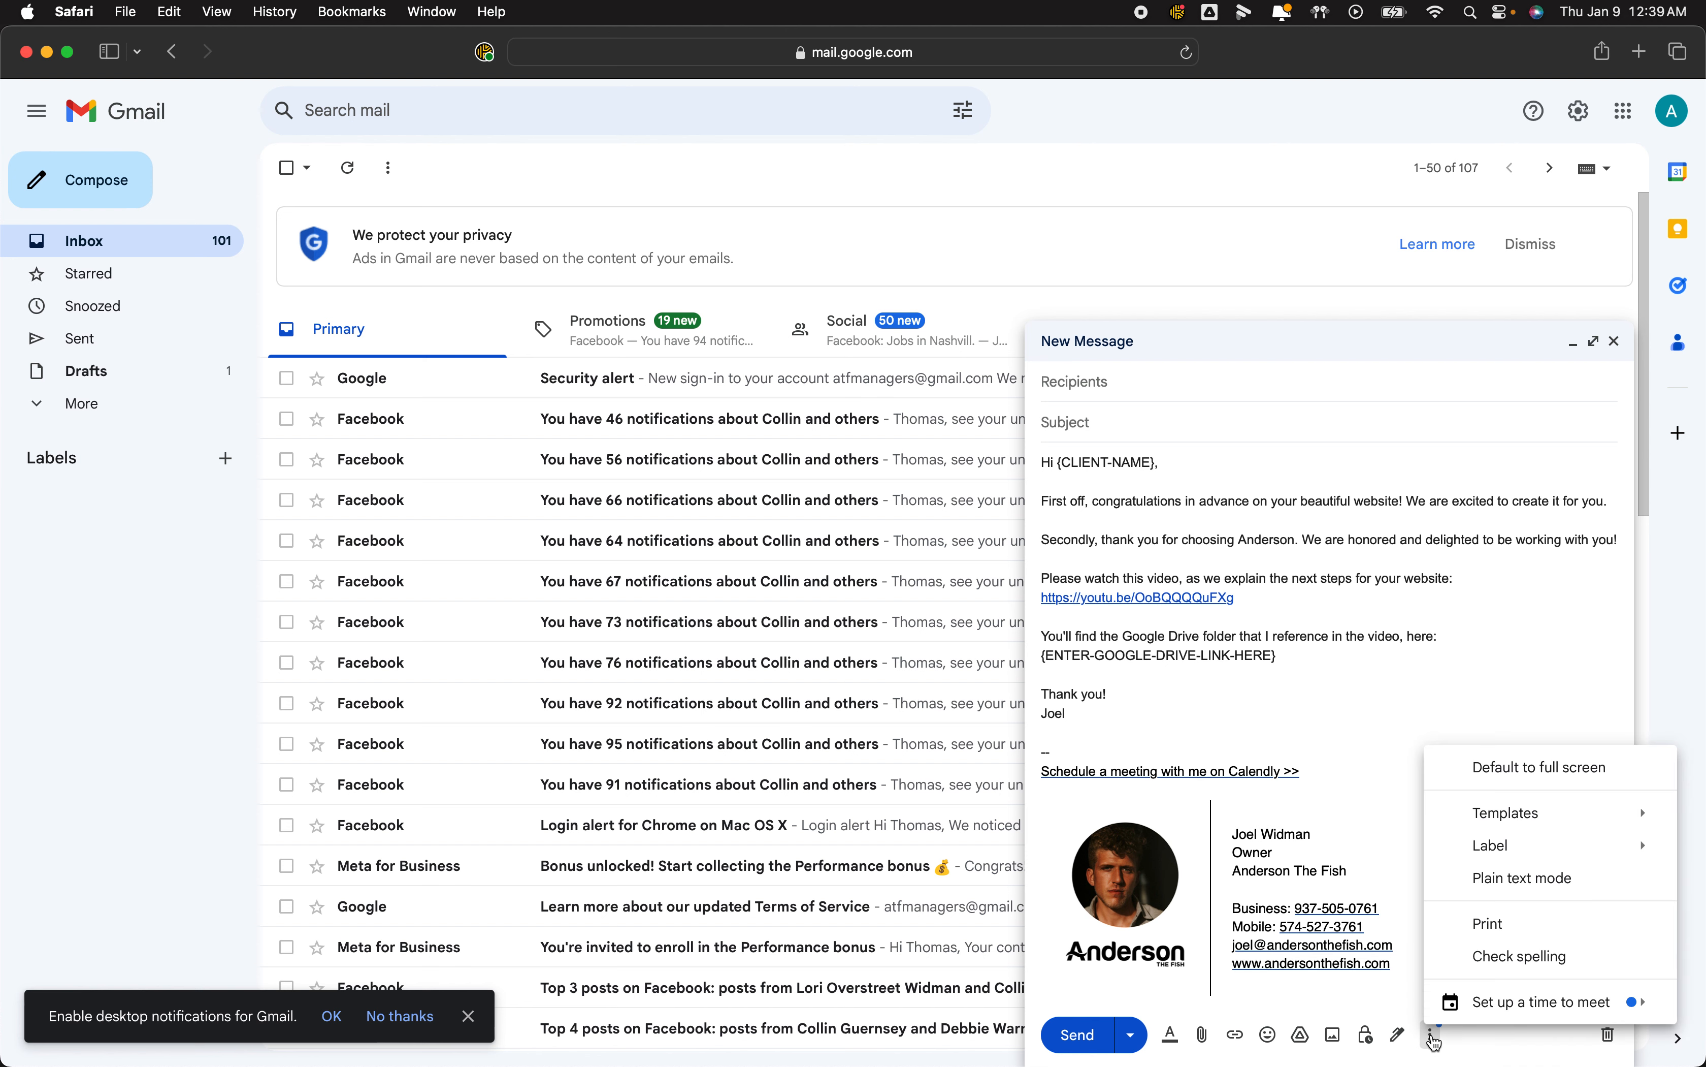
pyautogui.moveTo(1502, 829)
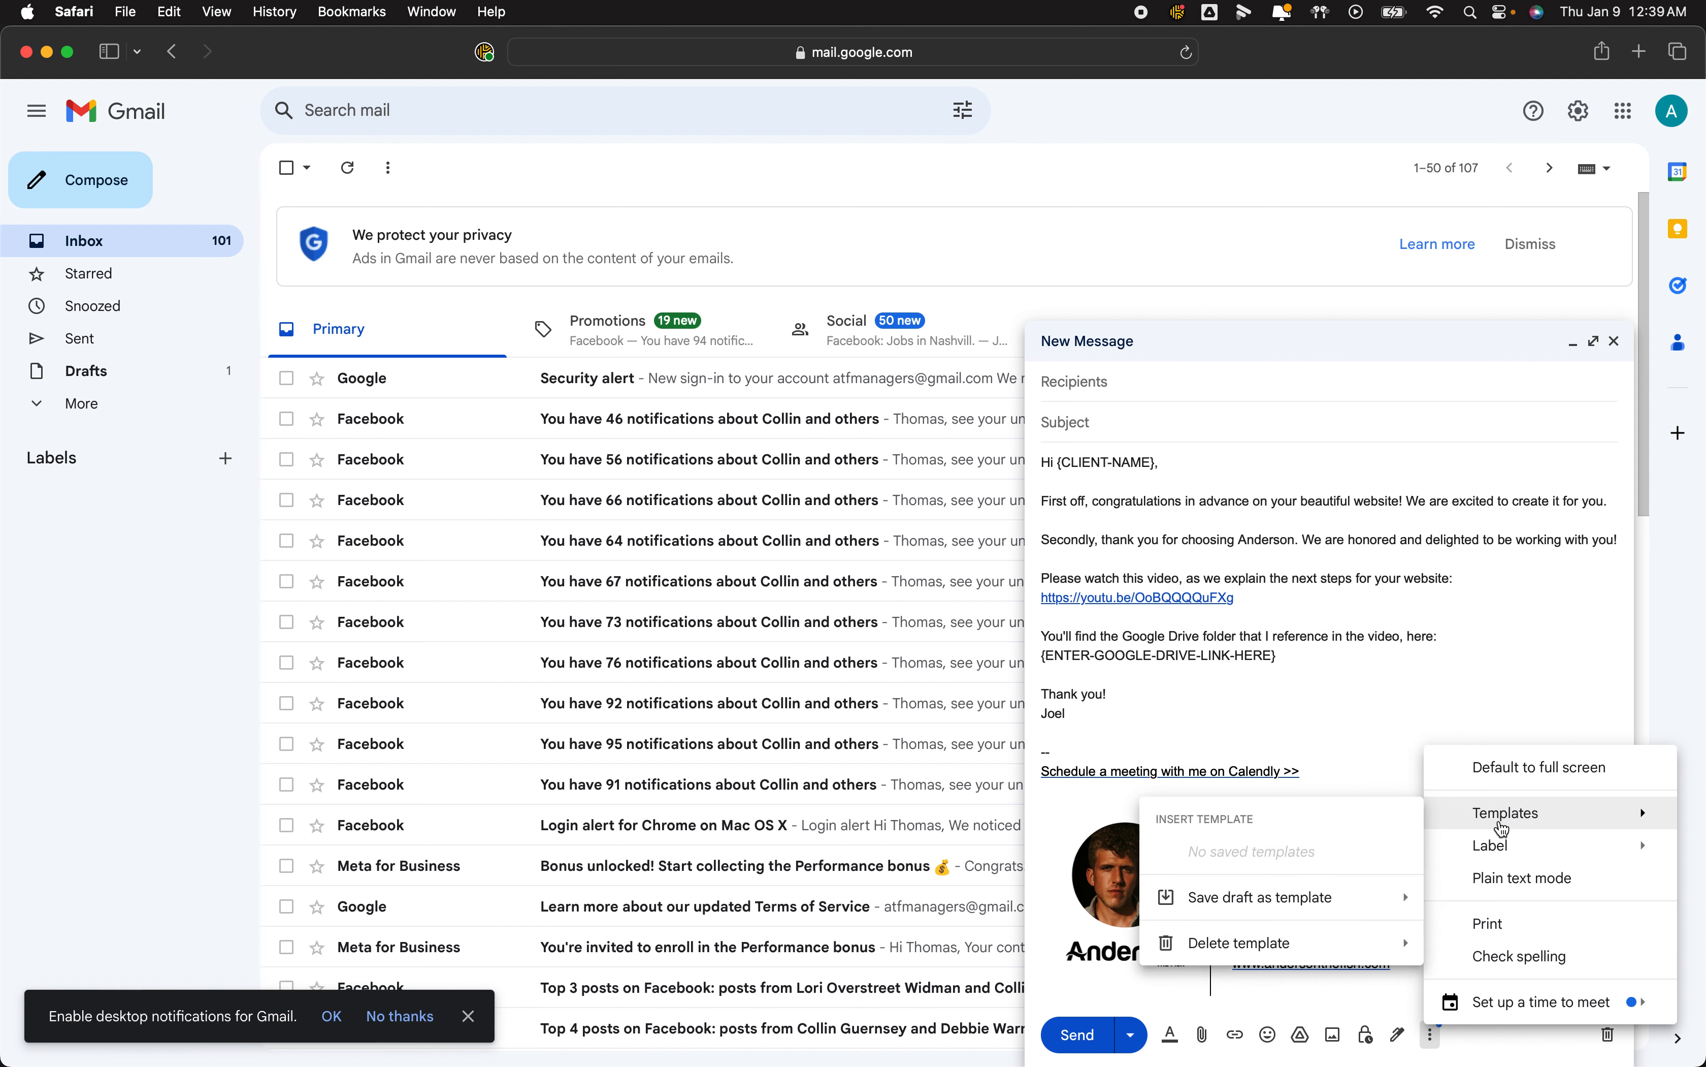
pyautogui.moveTo(1338, 910)
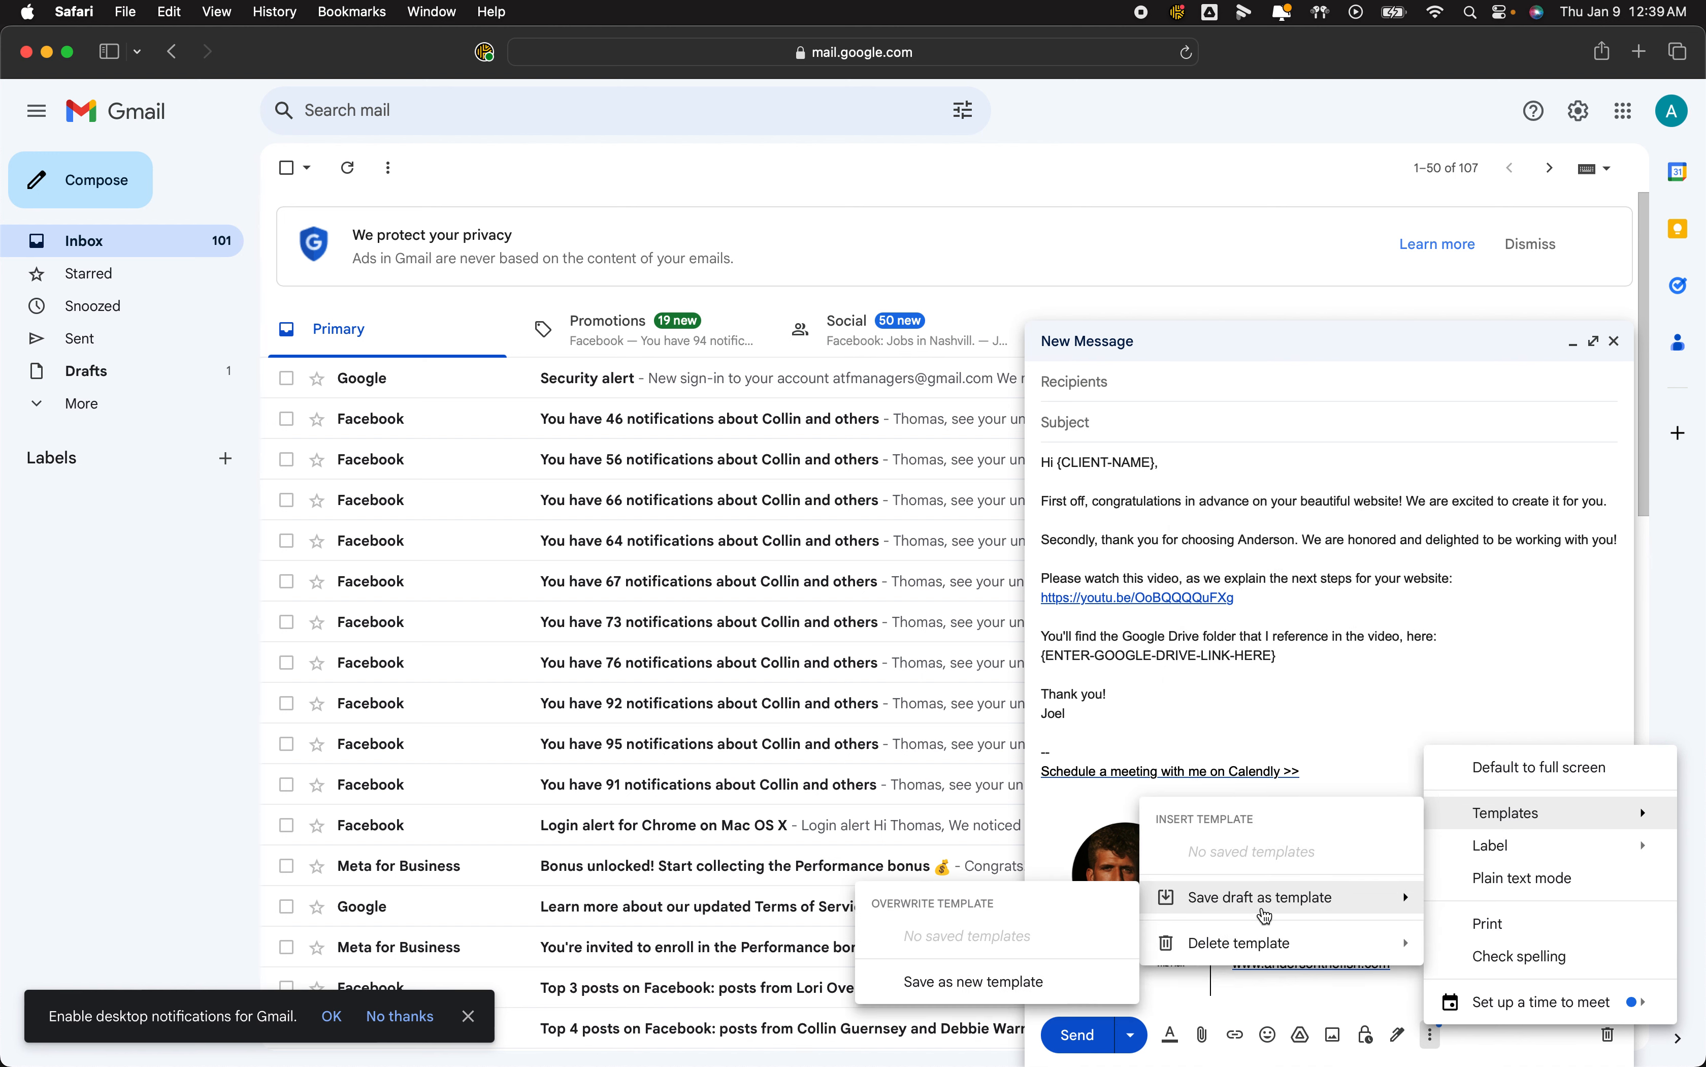
pyautogui.click(1044, 982)
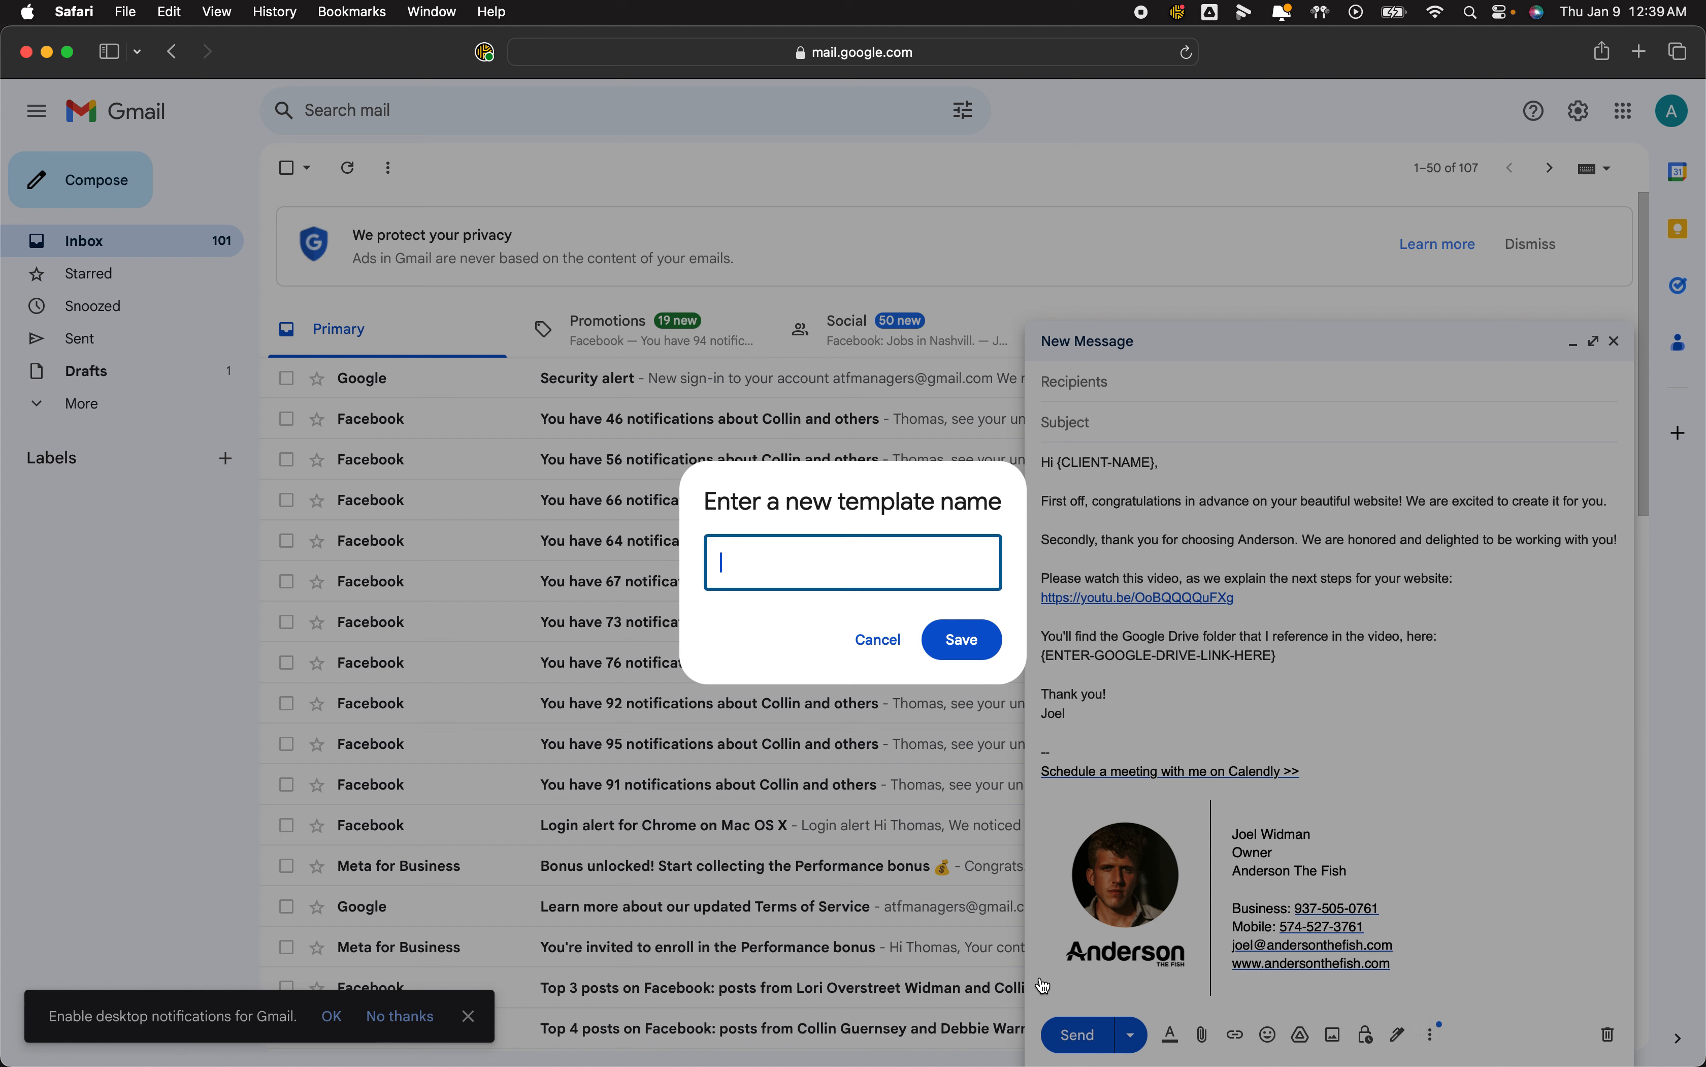
pyautogui.write('Website Nes')
pyautogui.write('t Steps')
pyautogui.click(971, 631)
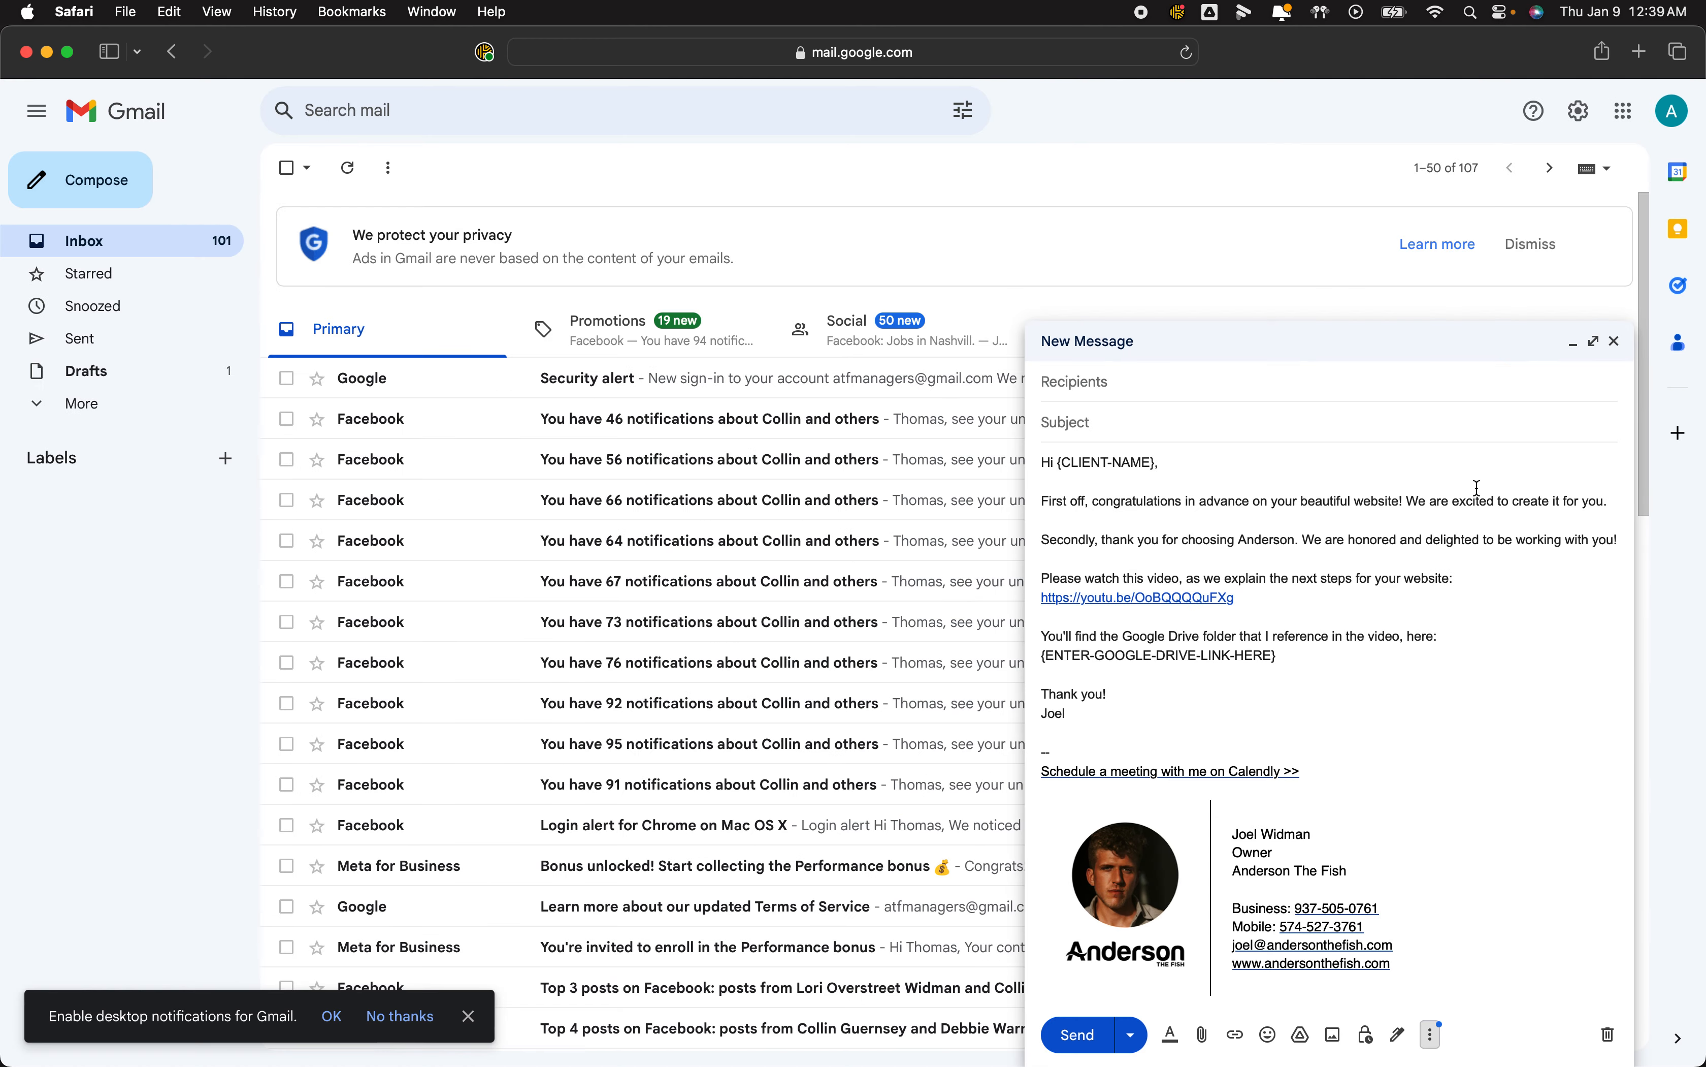
# Close the draft, start a fresh message, and insert the Website Next Steps template.
pyautogui.click(1615, 341)
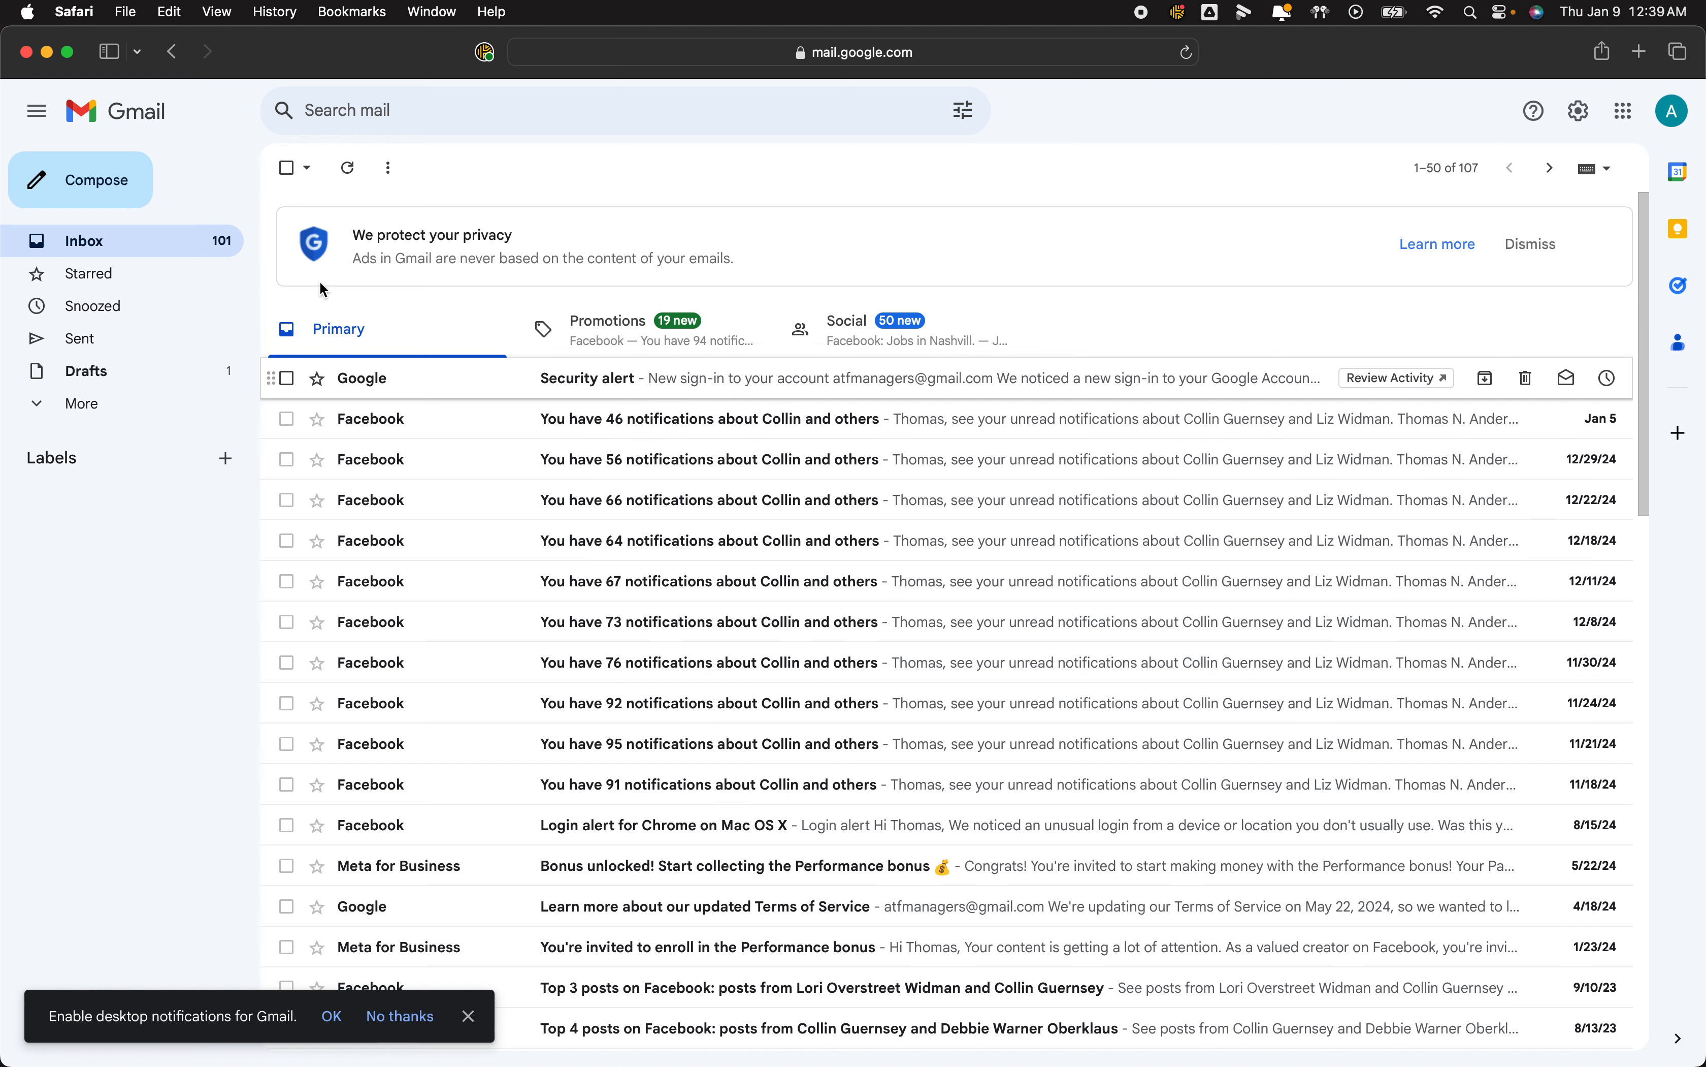
pyautogui.click(116, 180)
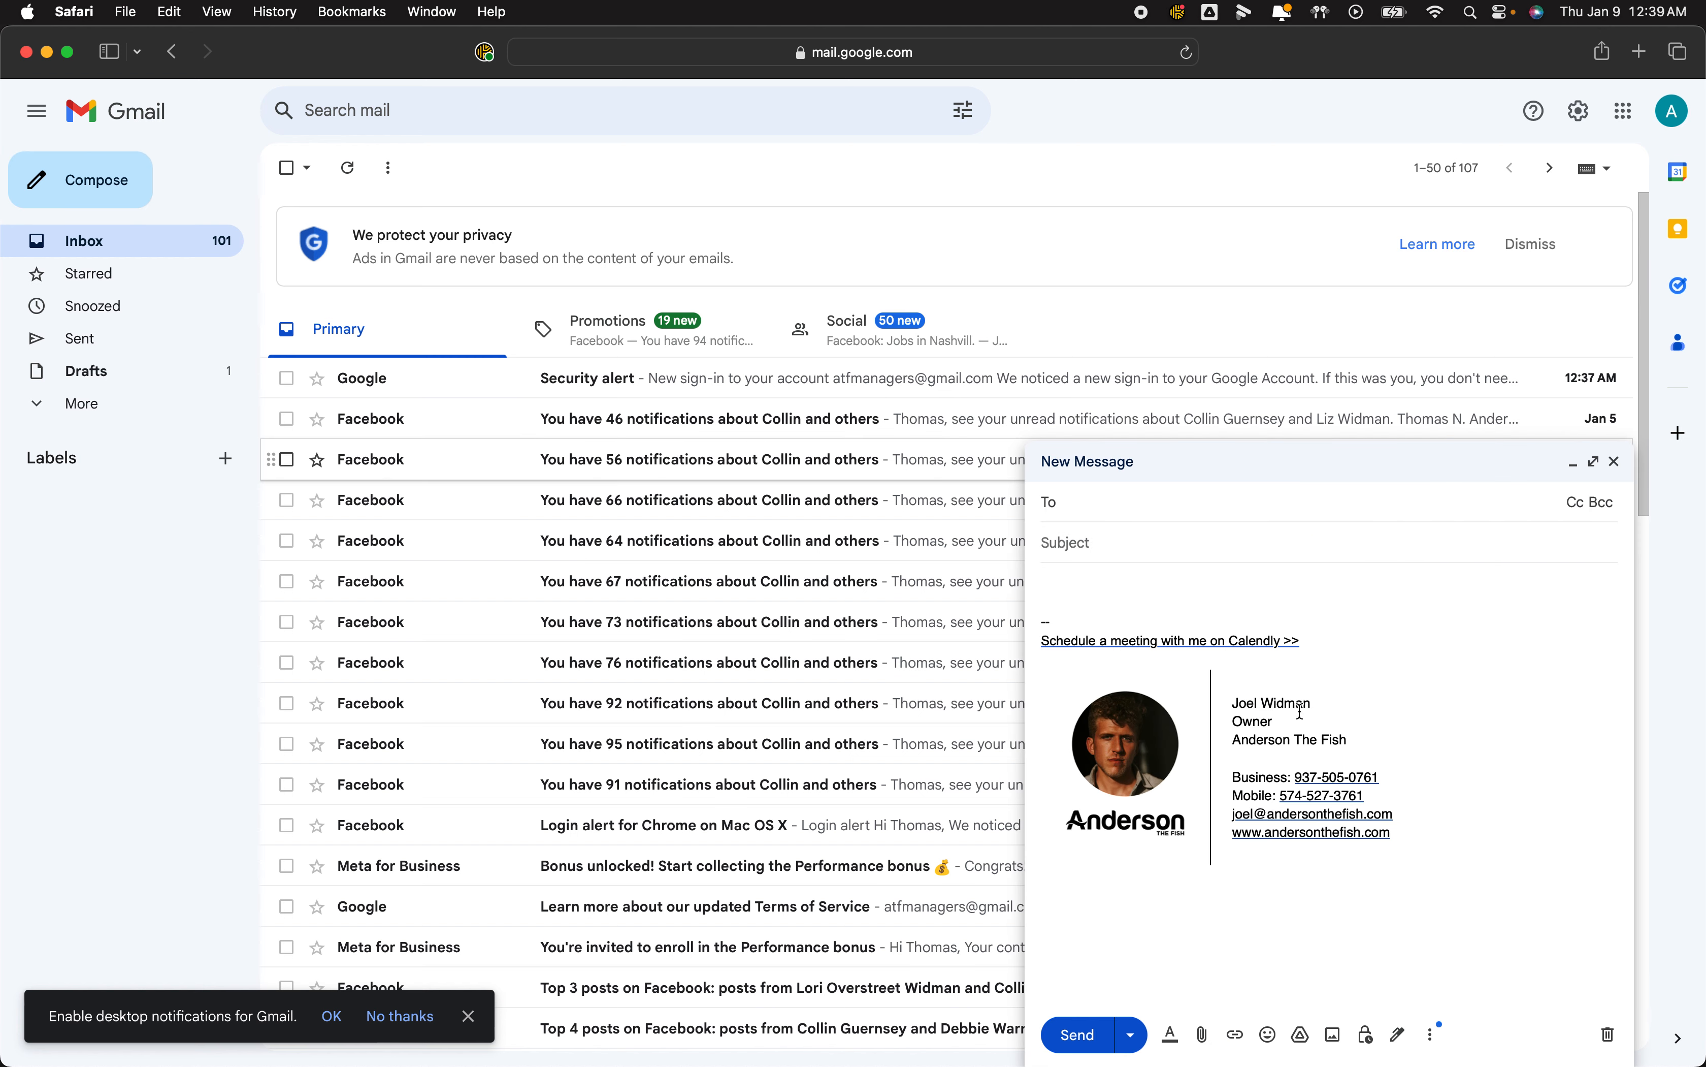
pyautogui.click(1433, 1035)
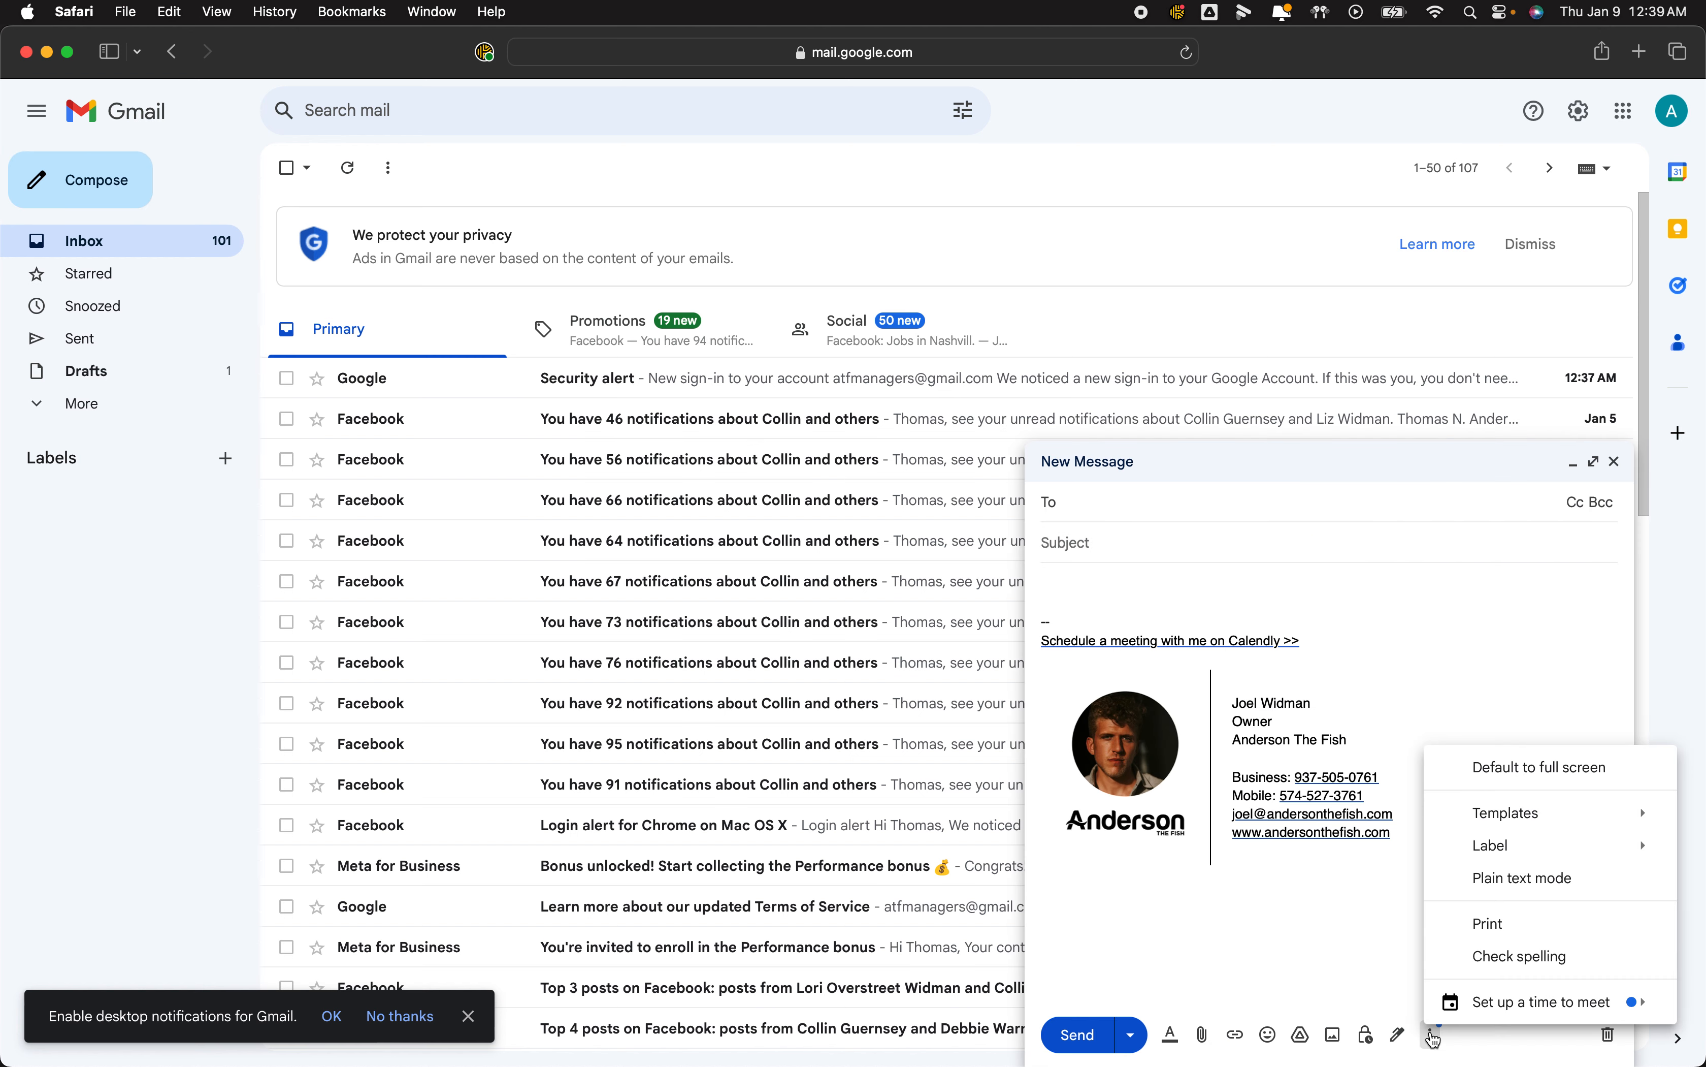
pyautogui.moveTo(1509, 811)
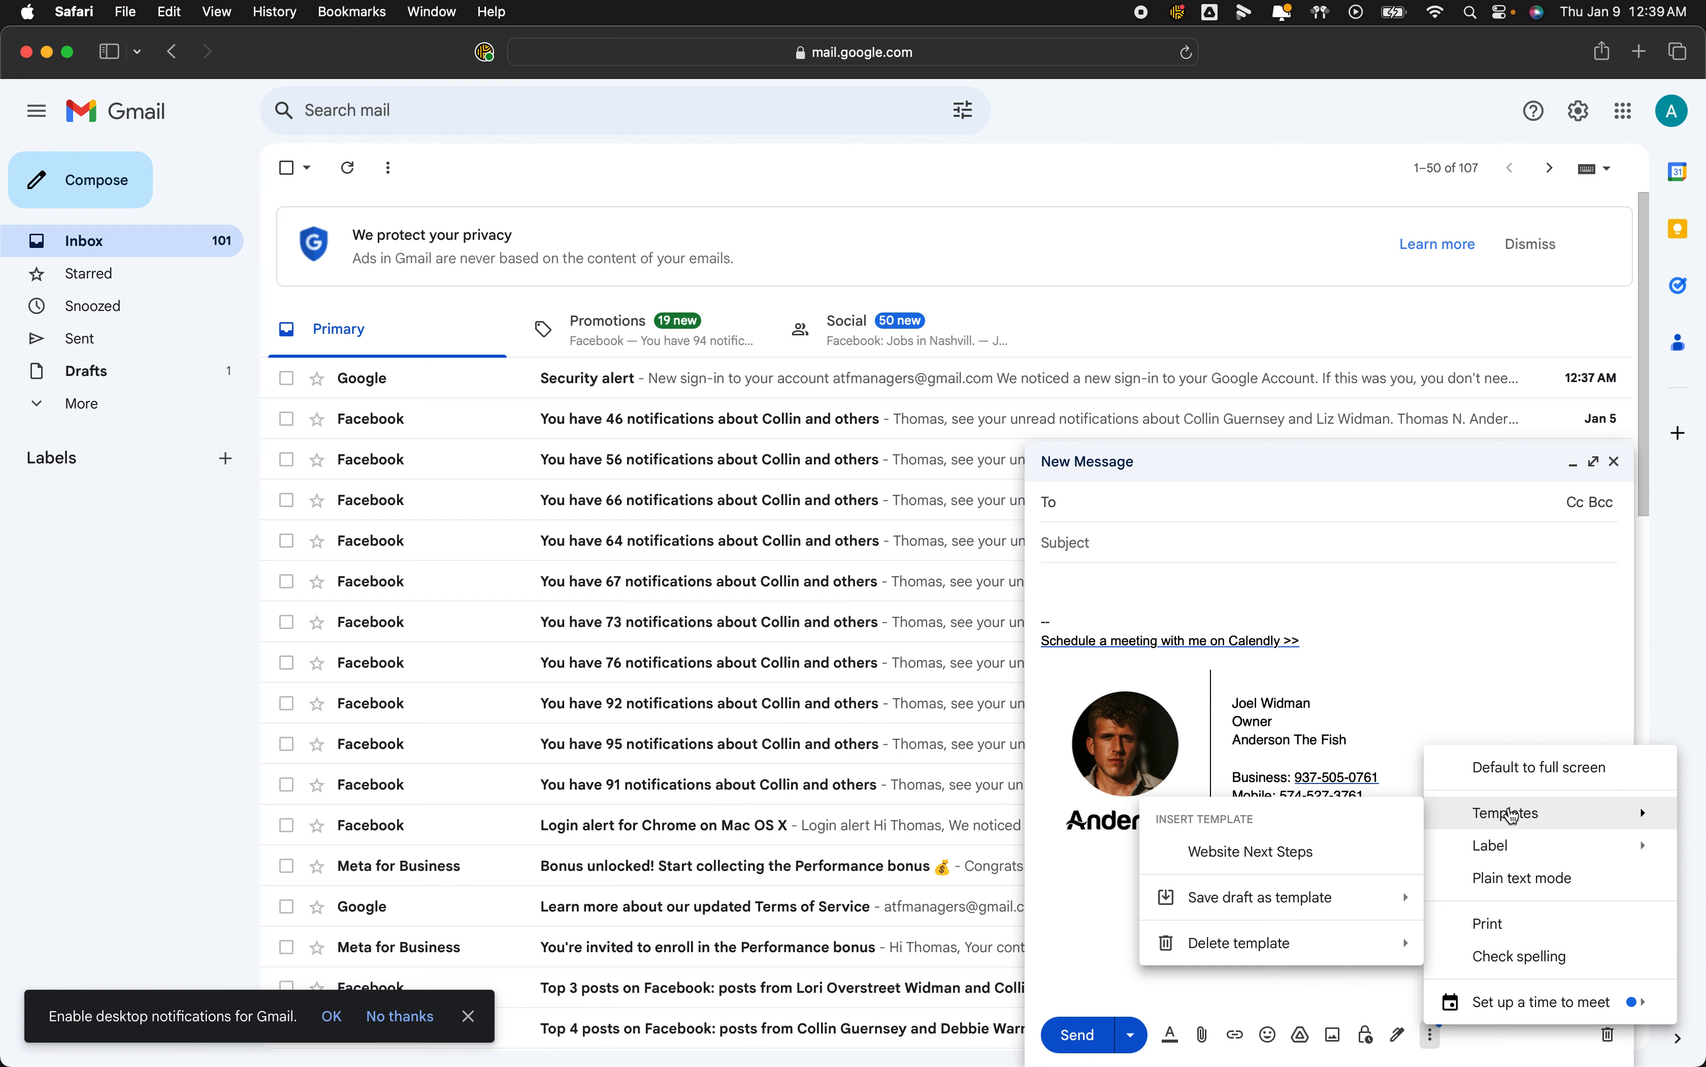
pyautogui.click(1309, 852)
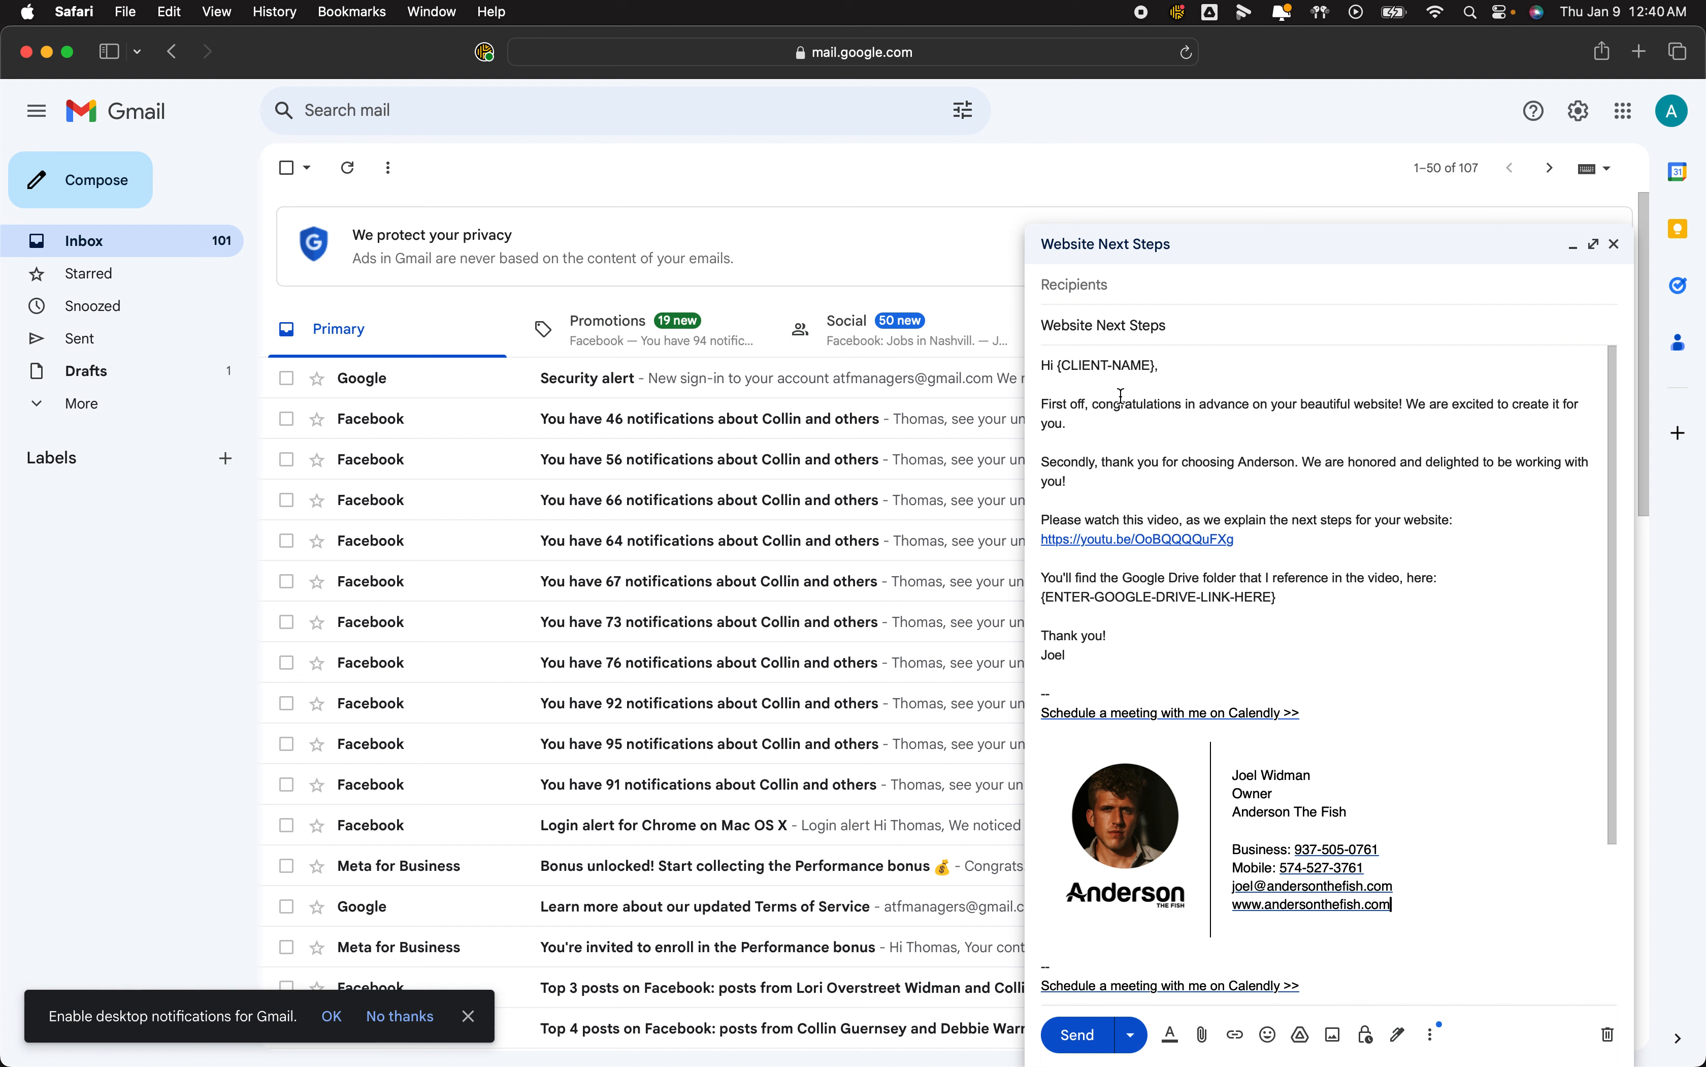
# Select the CLIENT-NAME placeholder in the greeting.
pyautogui.moveTo(1156, 366); pyautogui.dragTo(1060, 367)
pyautogui.click(1061, 366)
pyautogui.moveTo(1065, 367); pyautogui.dragTo(1151, 367)
# Review the body below the YouTube link, then discard the message with the doubled signature.
pyautogui.scroll(-5, 1262, 622)
pyautogui.scroll(5, 1262, 623)
pyautogui.click(1383, 554)
pyautogui.scroll(-3, 1449, 742)
pyautogui.scroll(-2, 1449, 742)
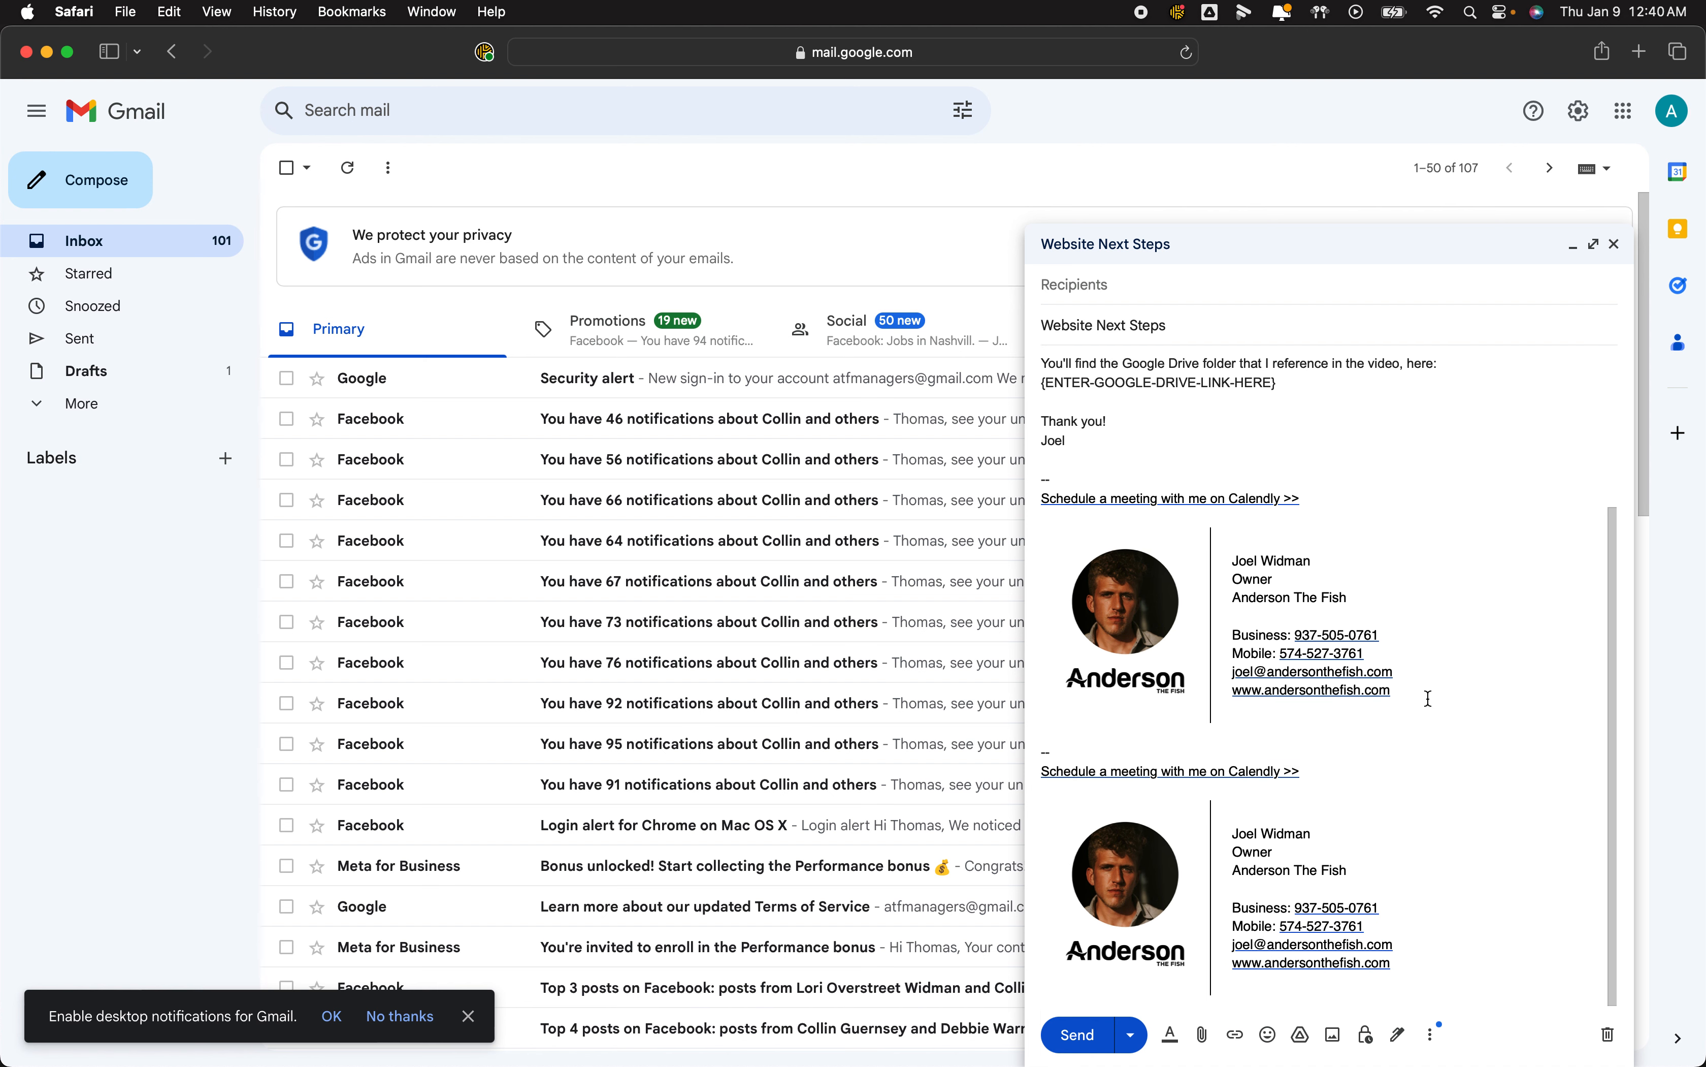
pyautogui.scroll(4, 1171, 494)
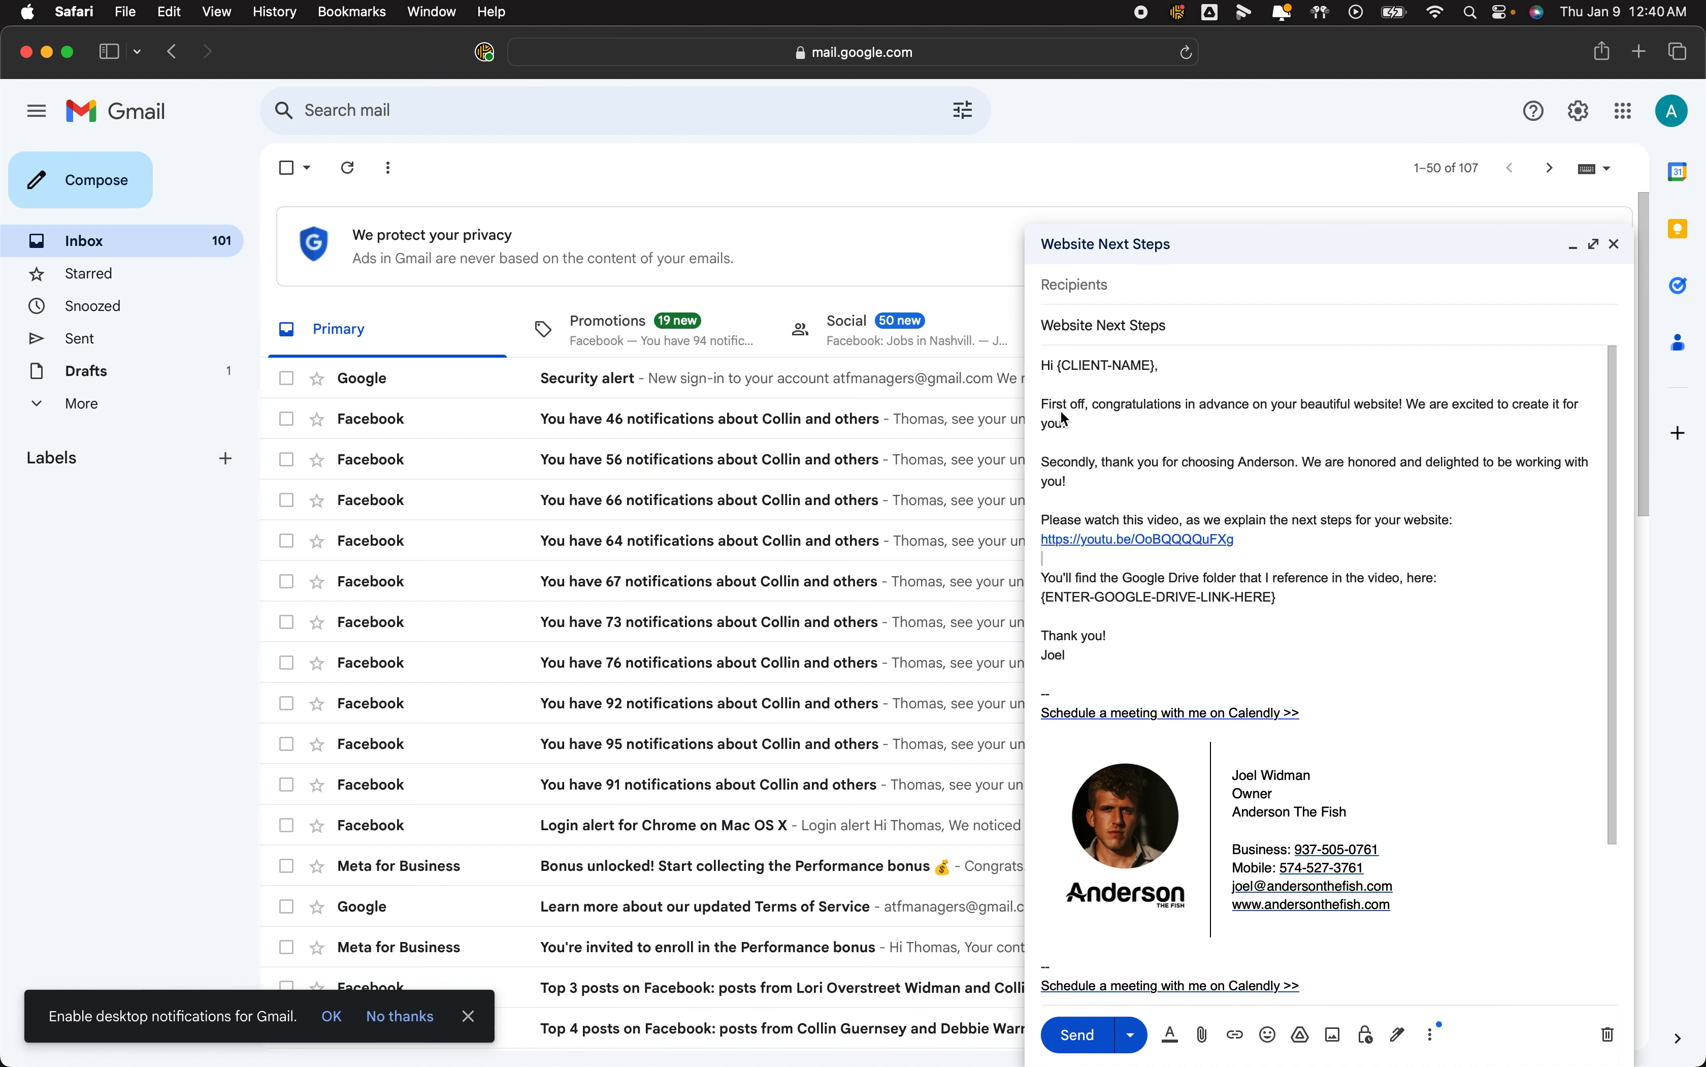
pyautogui.scroll(-4, 1382, 915)
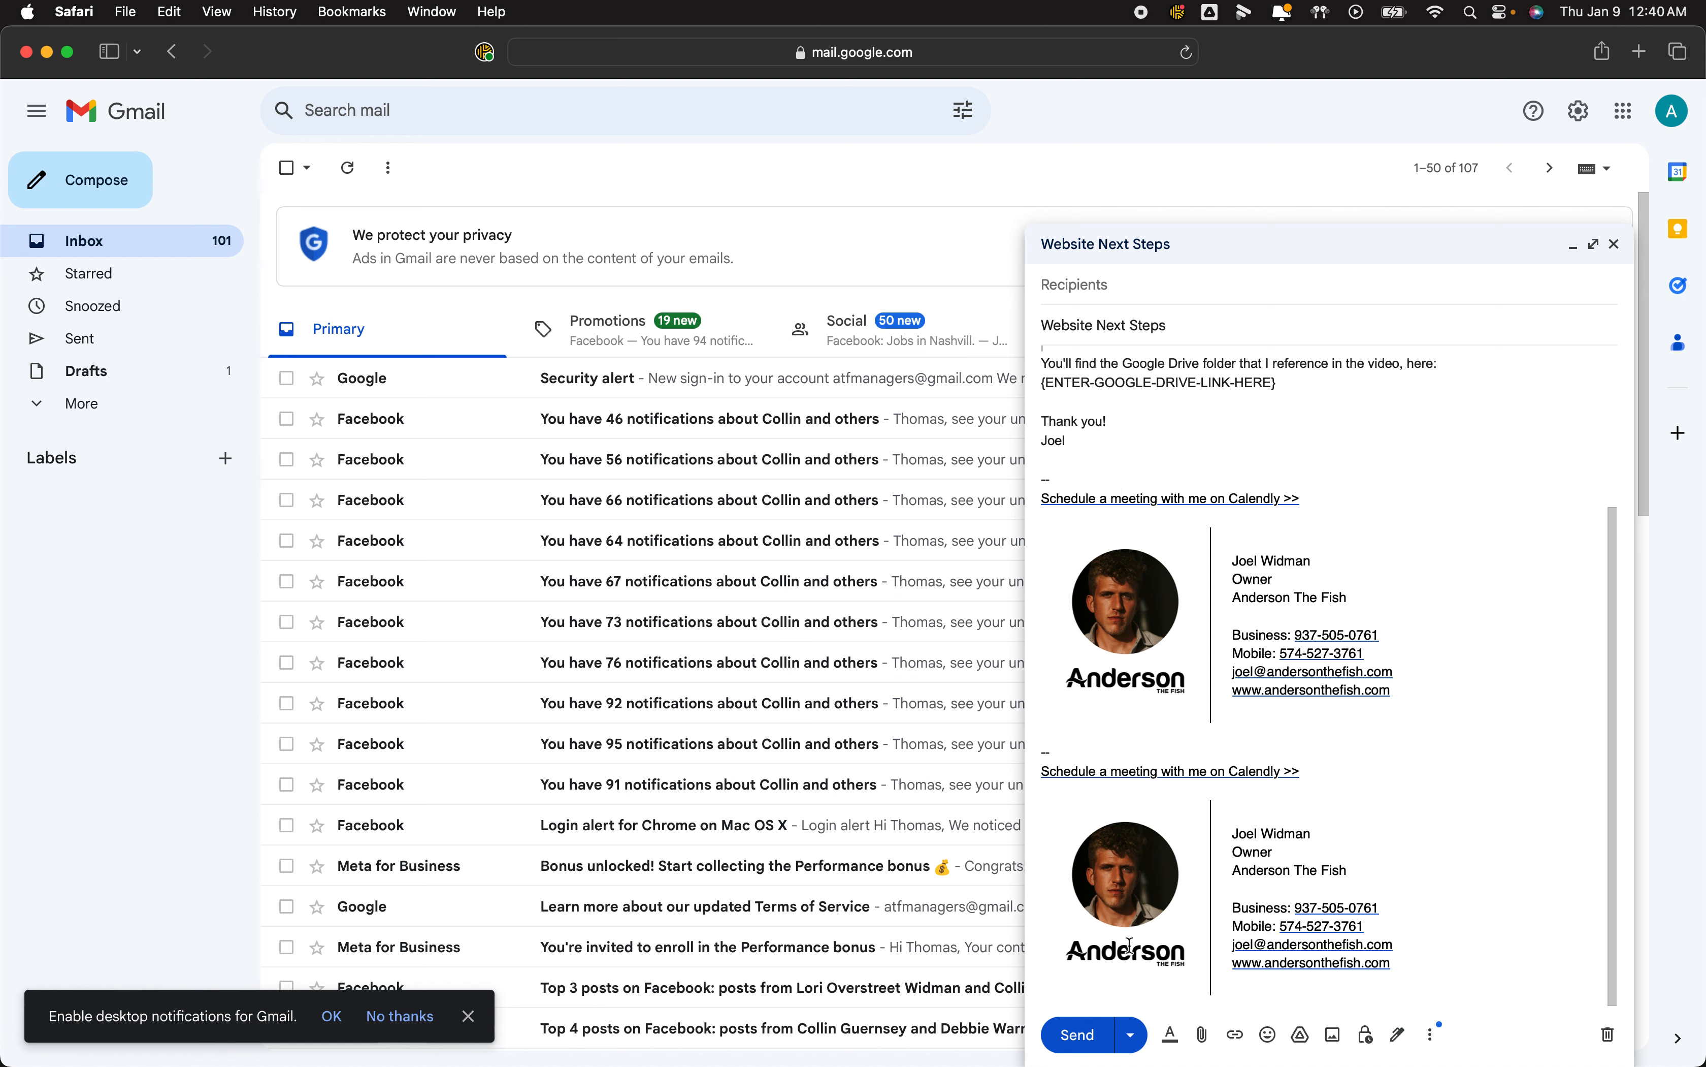
pyautogui.click(1611, 1034)
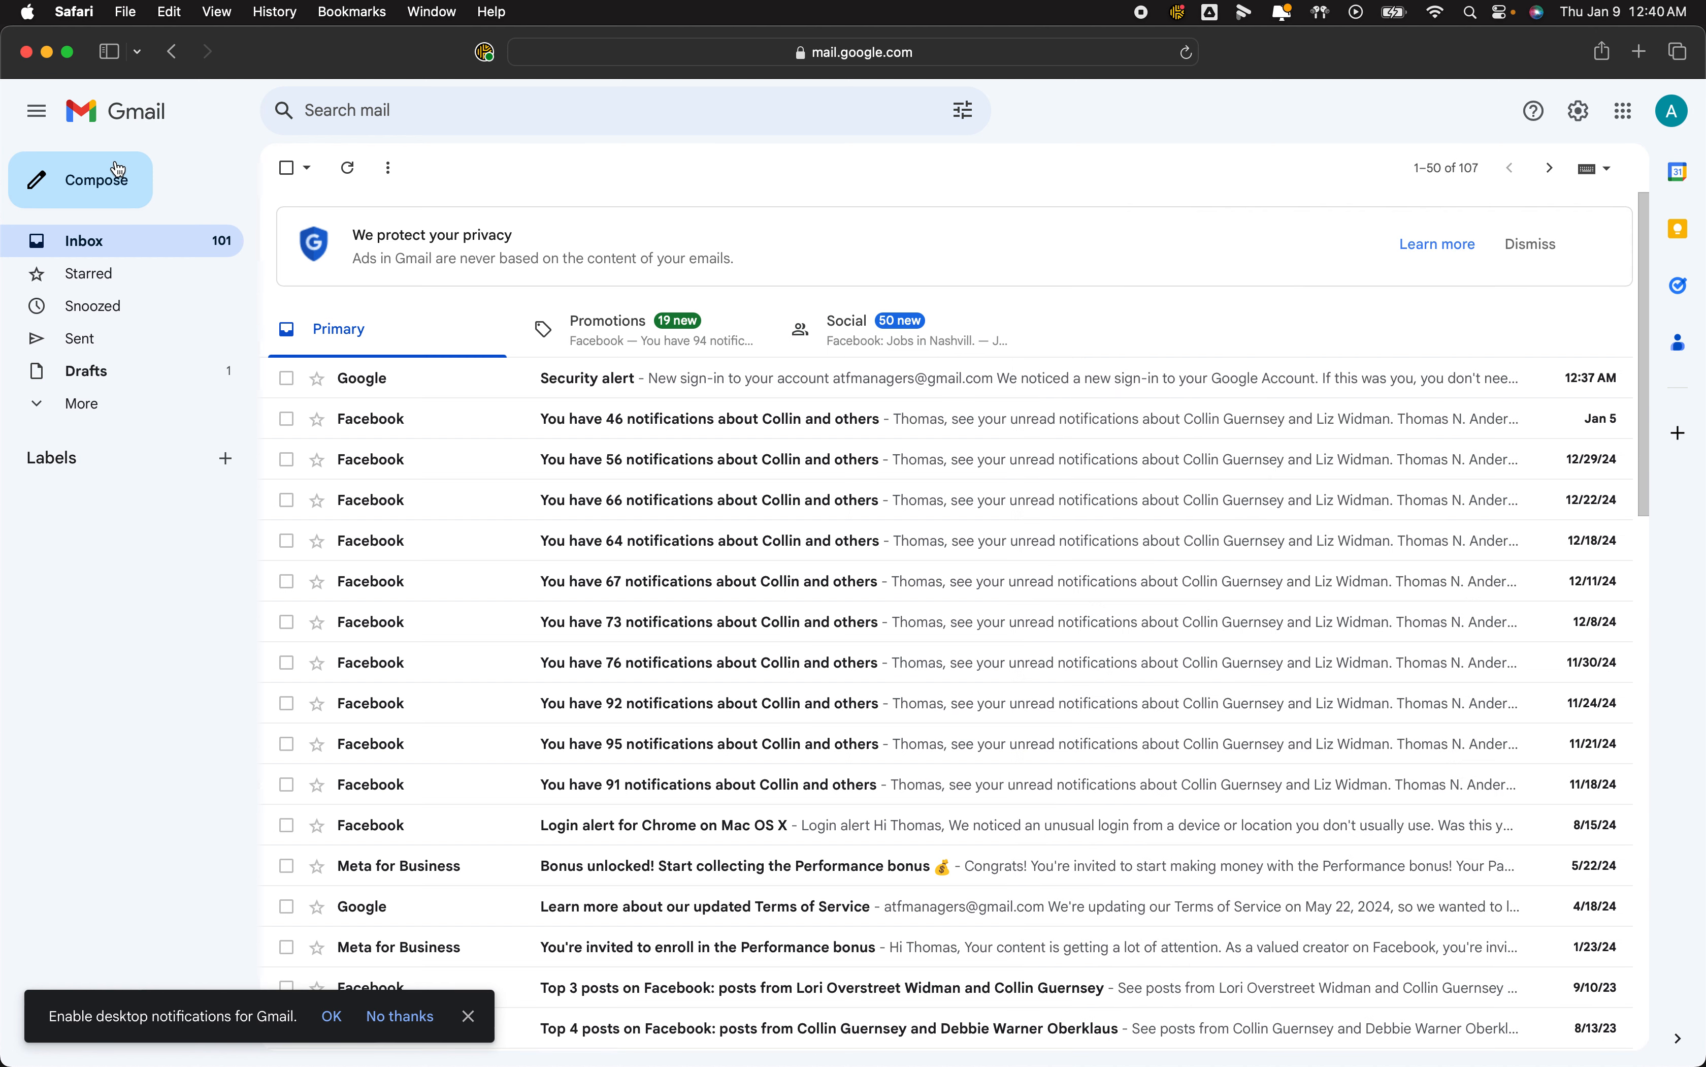
# Start a new message, paste the email text, and delete the signature block below the sign-off.
pyautogui.click(118, 187)
pyautogui.click(1111, 581)
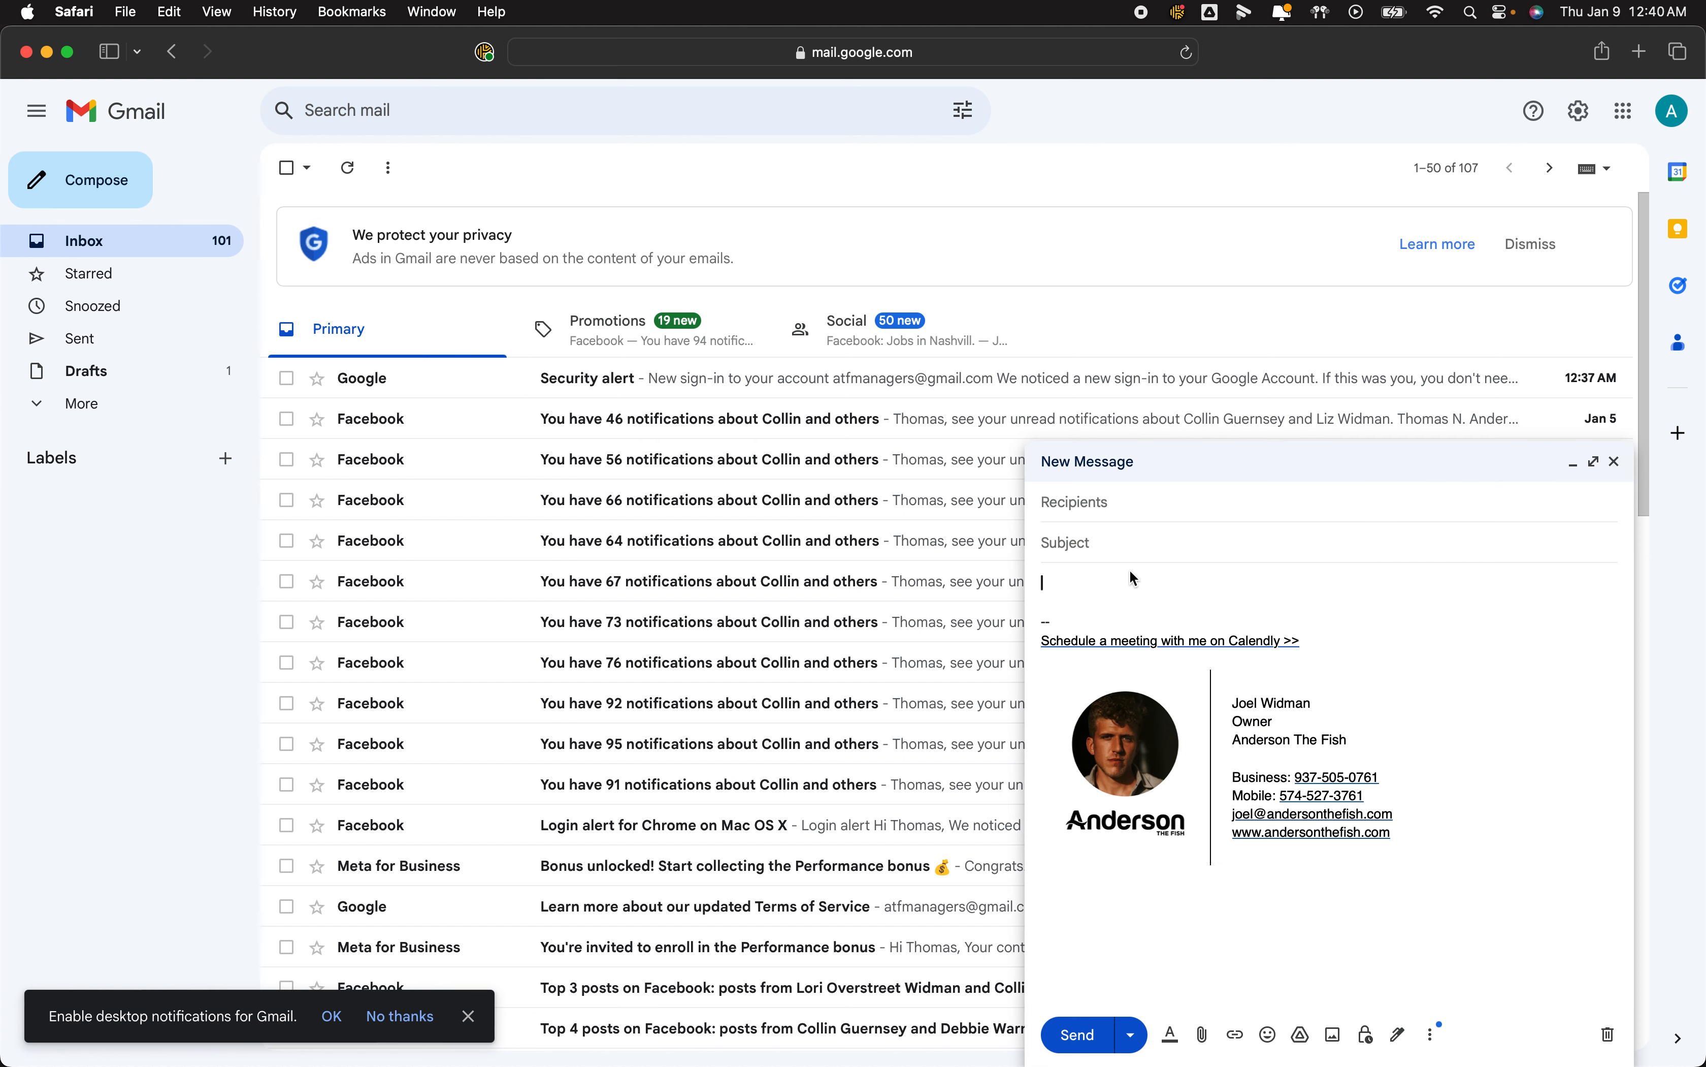
pyautogui.write("Hi {CLIENT-NAME},  First off, congratulations in advance on your beautiful website! We are excited to create it for you.  Secondly, thank you for choosing Anderson. We are honored and delighted to be working with you!  Please watch this video, as we explain the next steps for your website: https://youtu.be/OoBQQQQuFXg  You'll find the Google Drive folder that I reference in the video, here: {ENTER-GOOGLE-DRIVE-LINK-HERE}  Thank you! Joel")
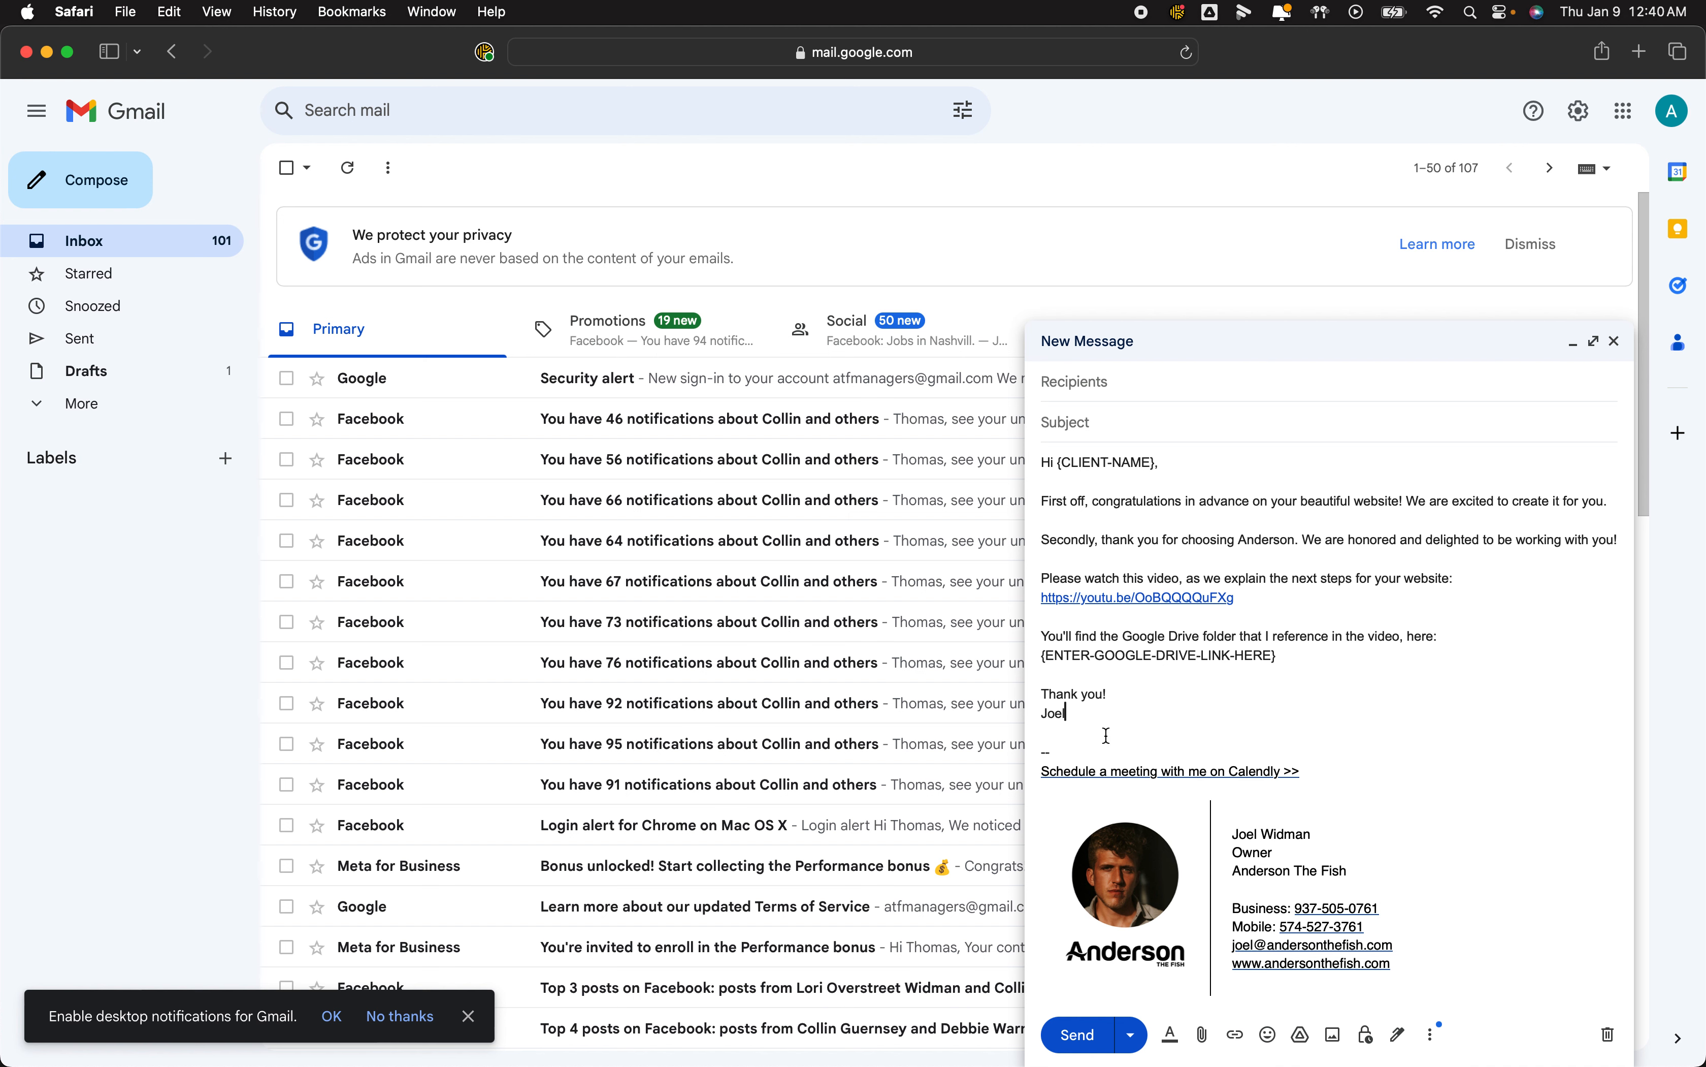
pyautogui.moveTo(1084, 737); pyautogui.dragTo(1271, 1046)
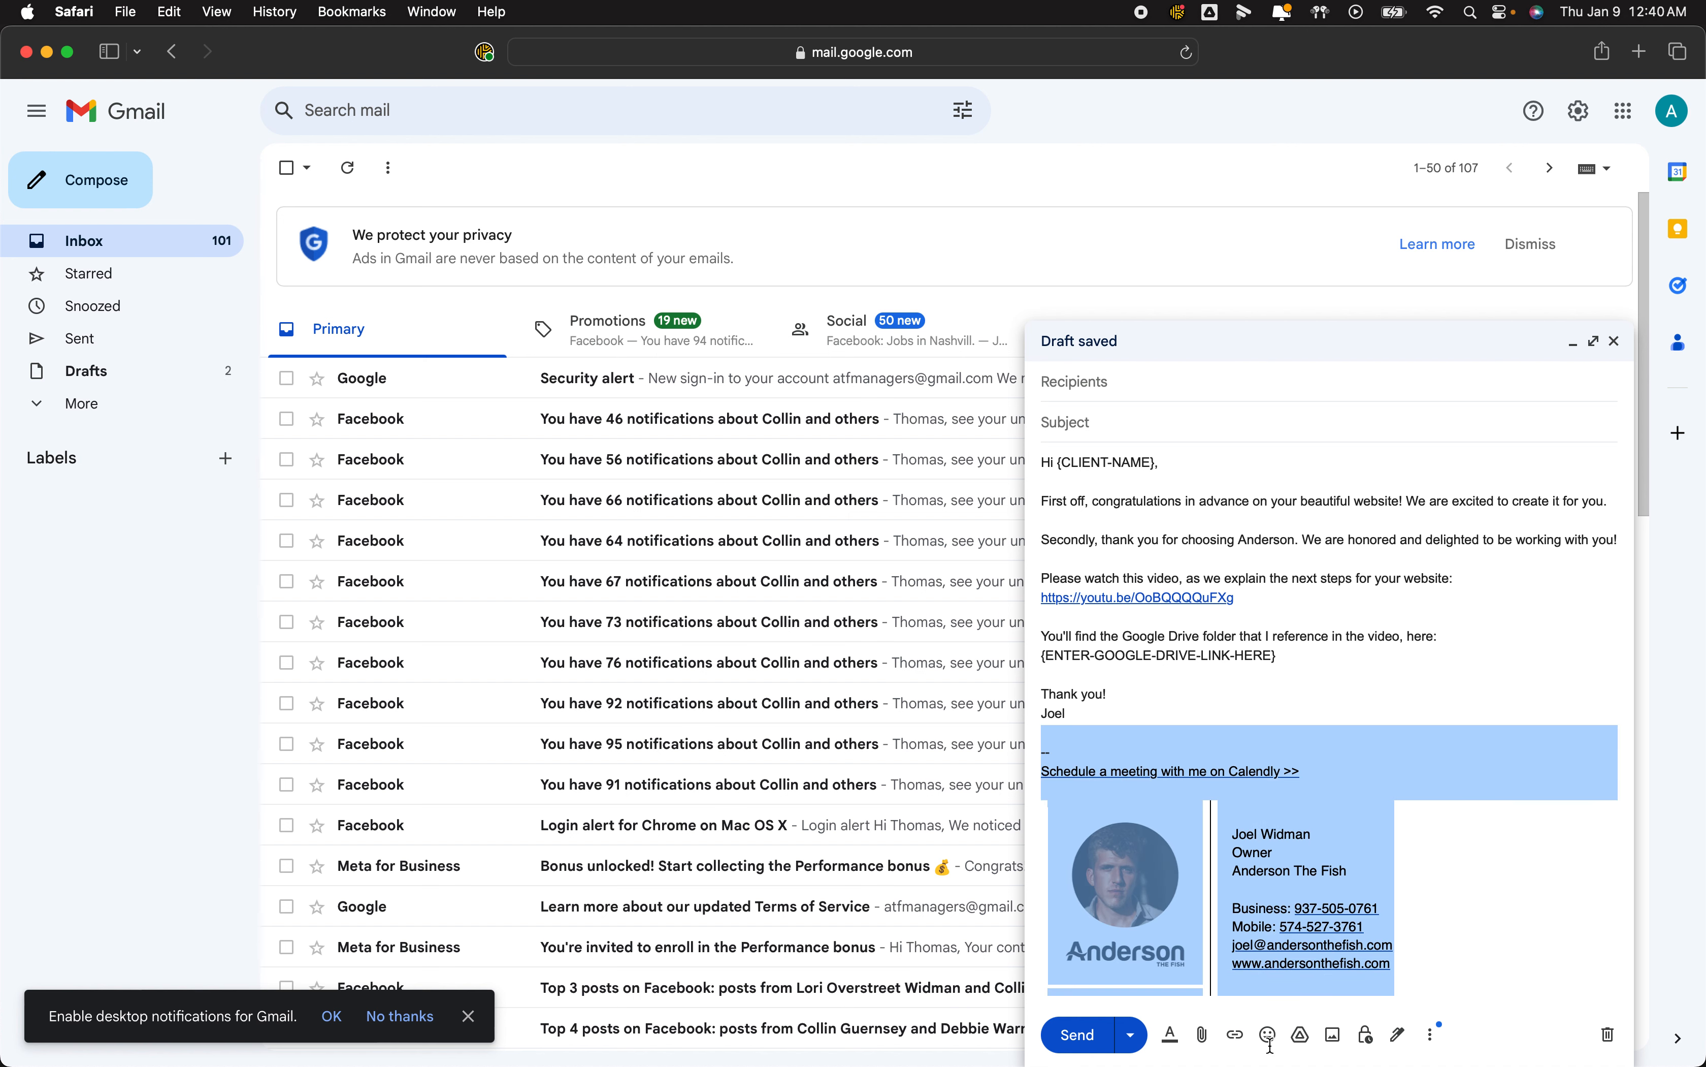
pyautogui.press('BackSpace')
pyautogui.press('BackSpace')
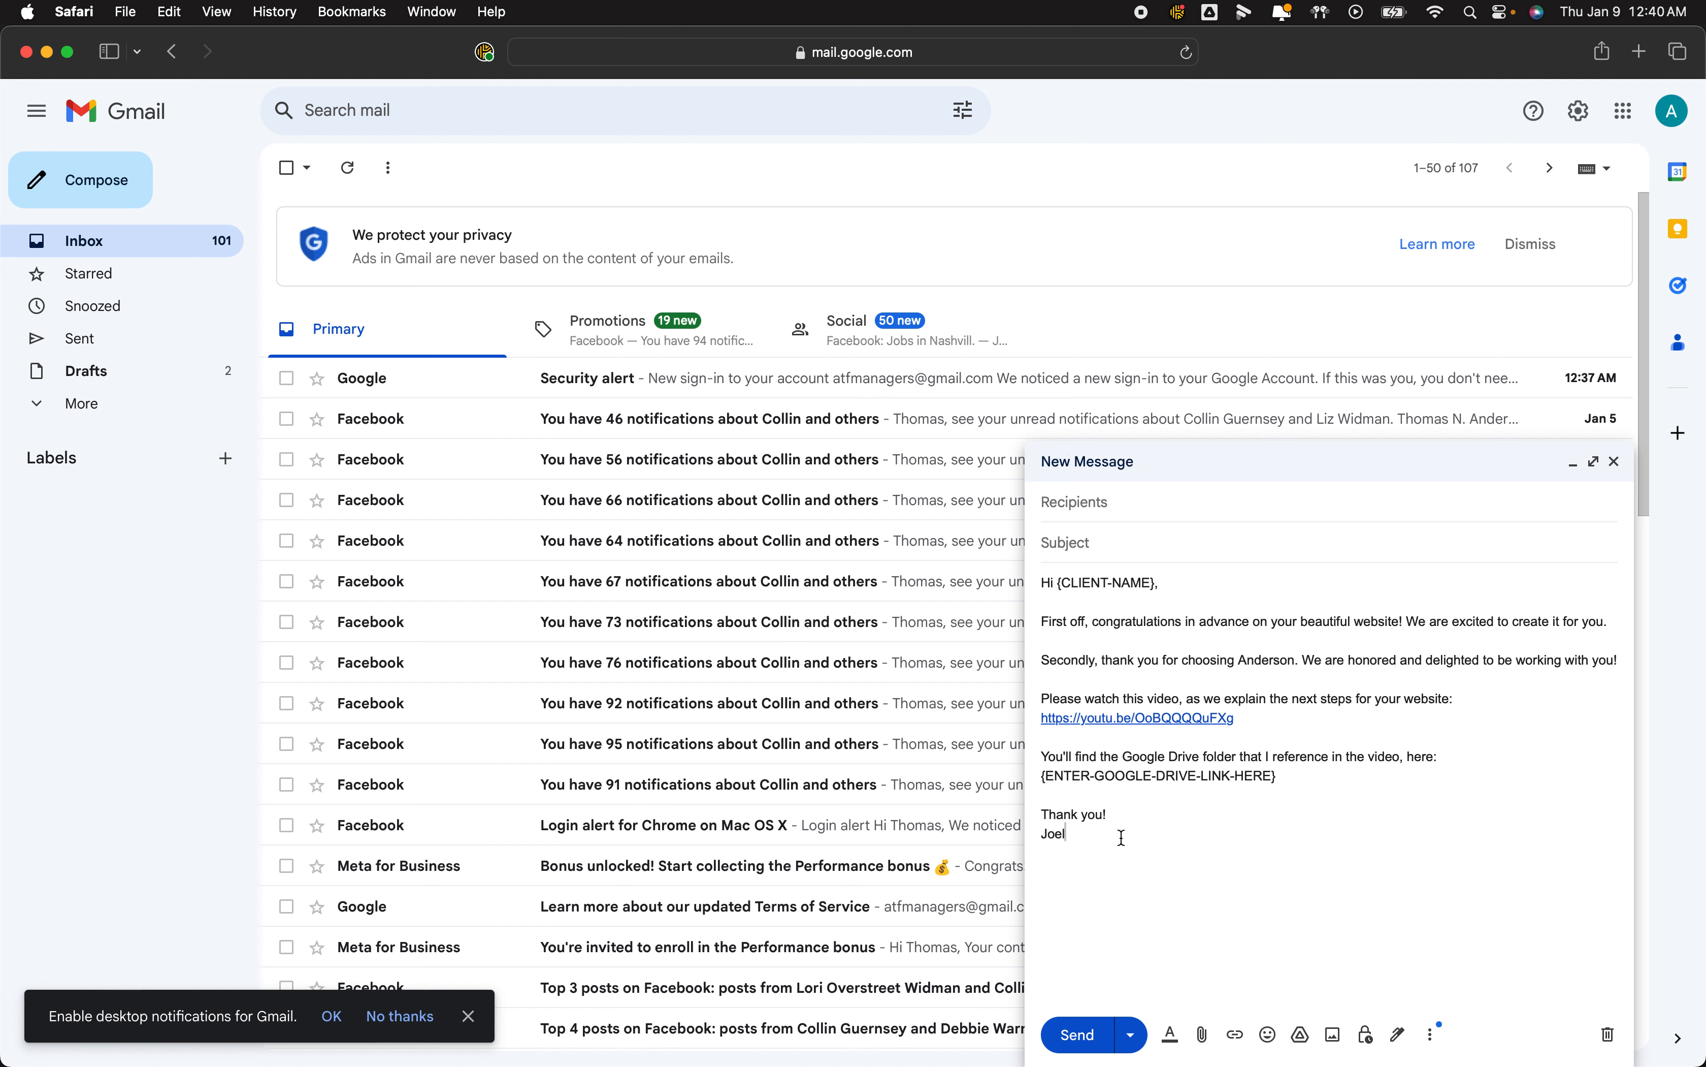
# Overwrite the Website Next Steps template with this draft and close the message.
pyautogui.click(1436, 1035)
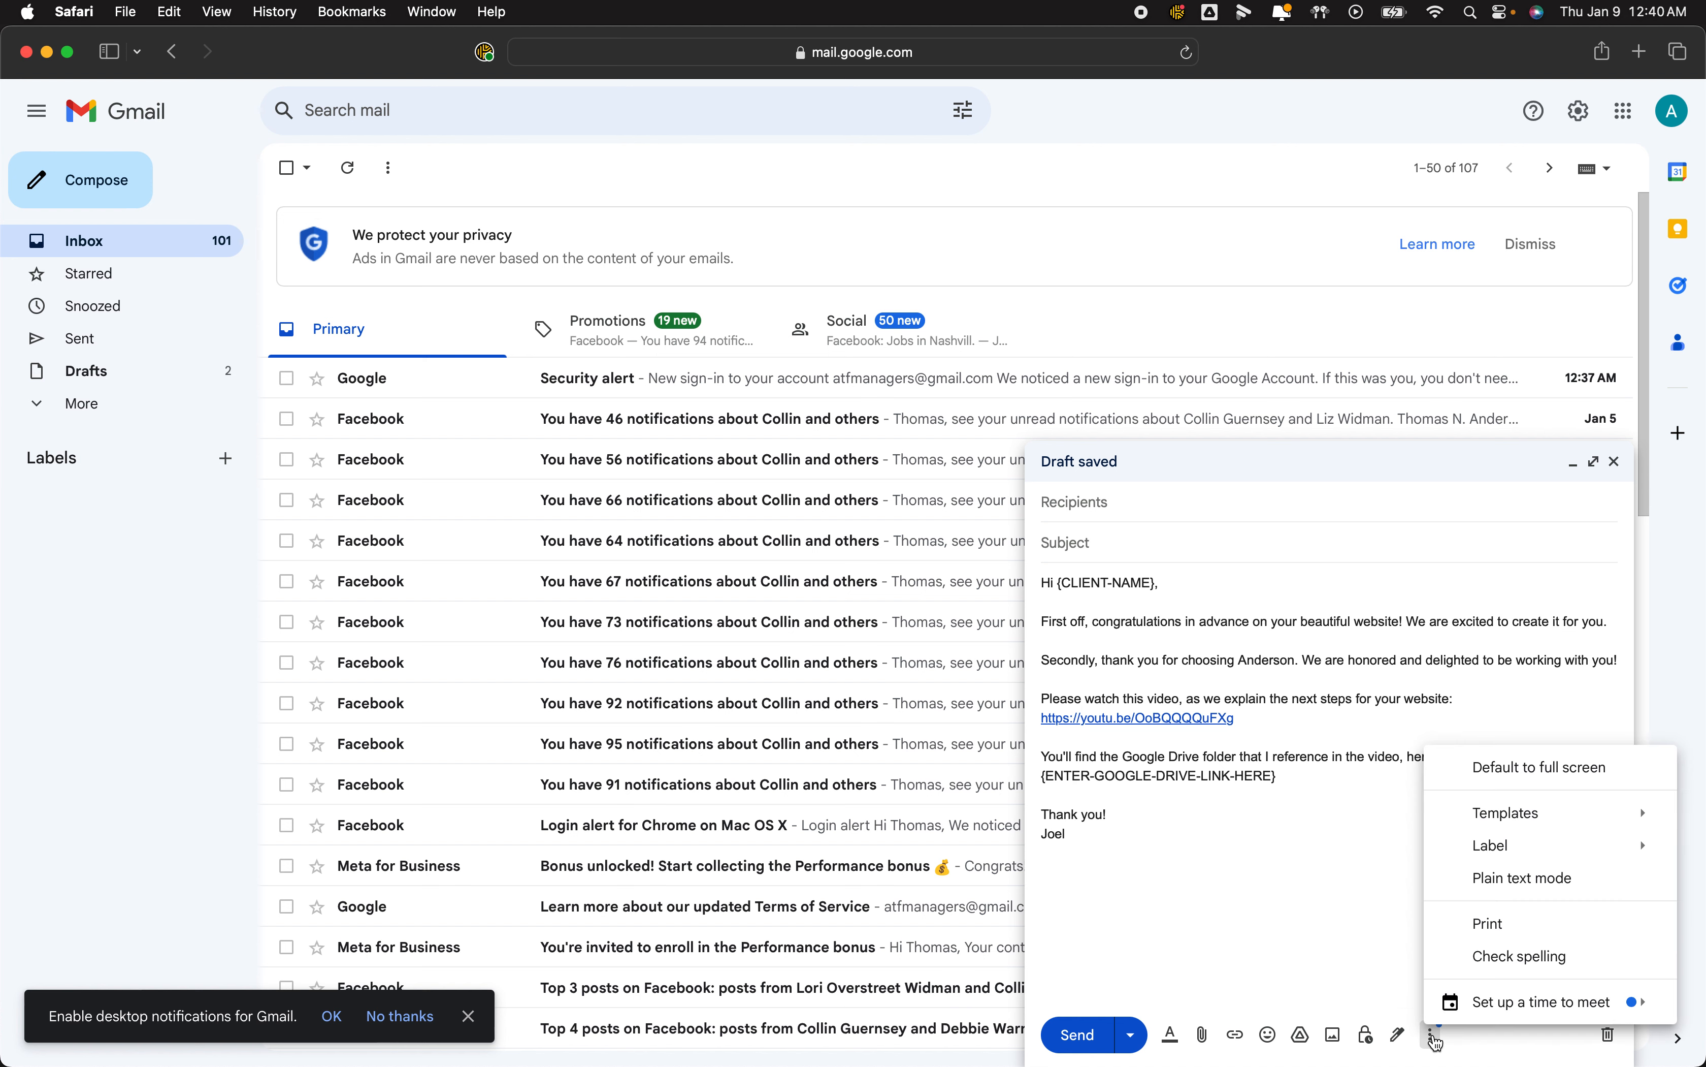
pyautogui.moveTo(1536, 827)
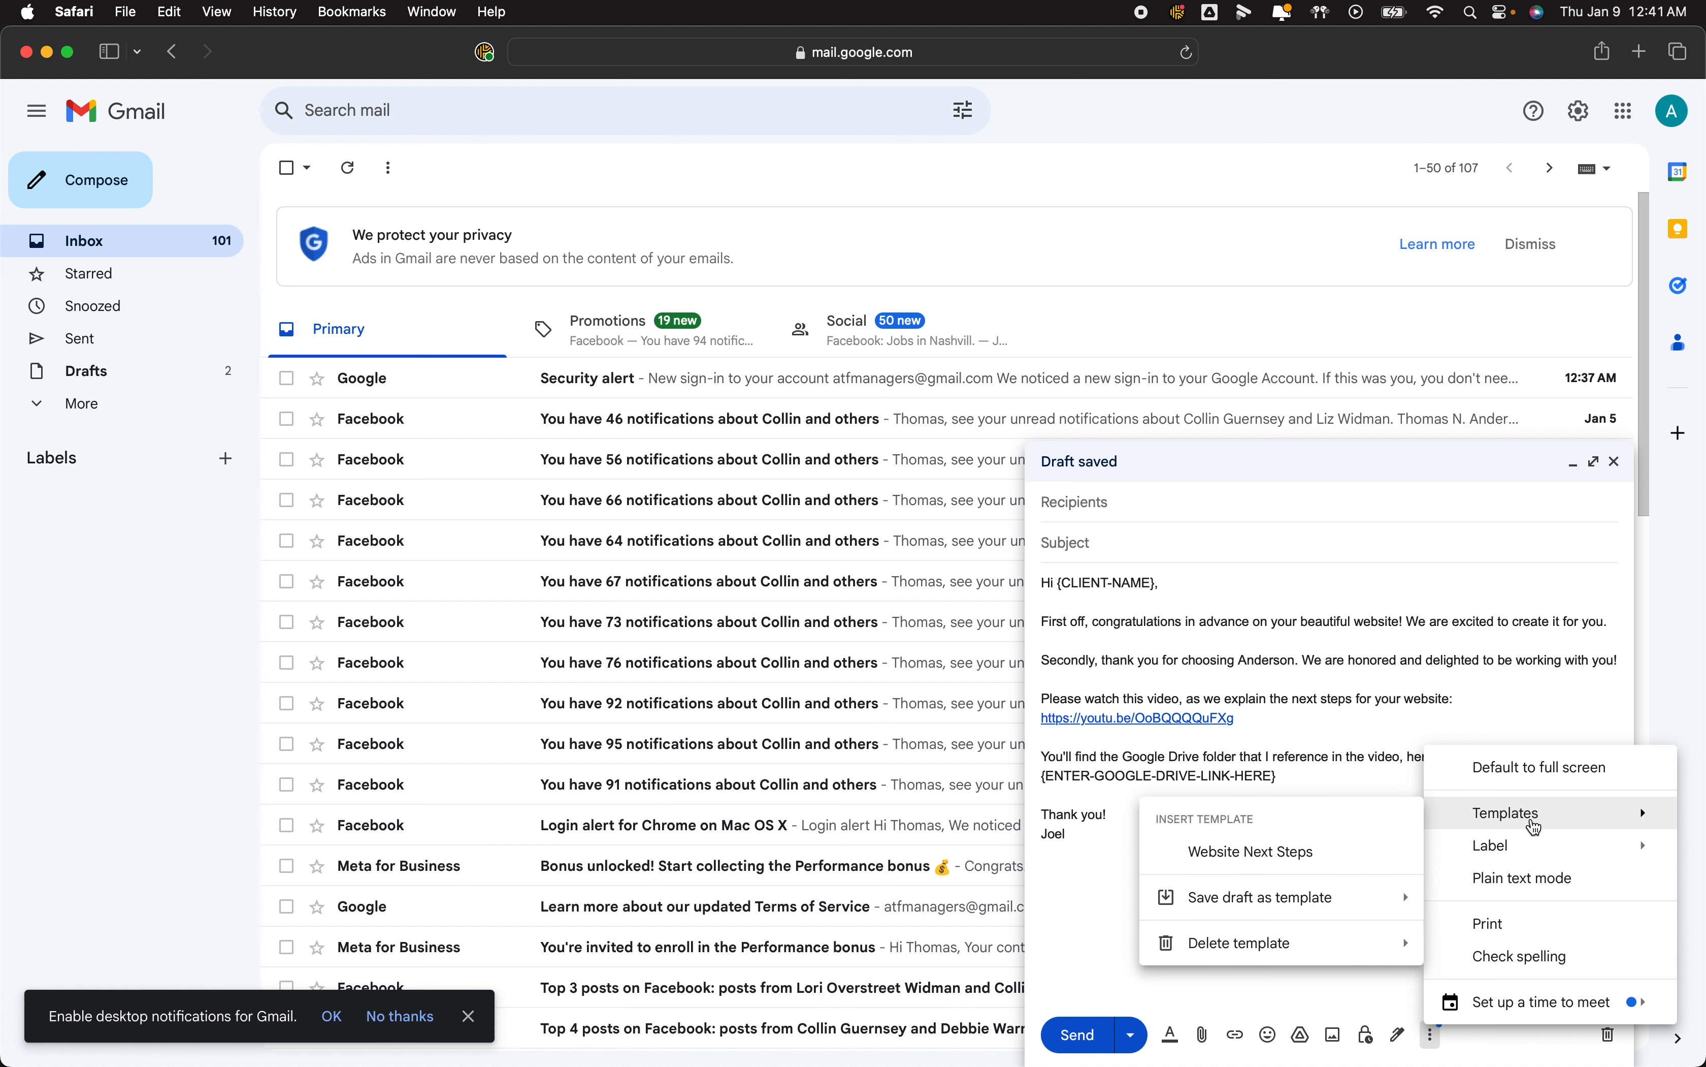
pyautogui.moveTo(1333, 901)
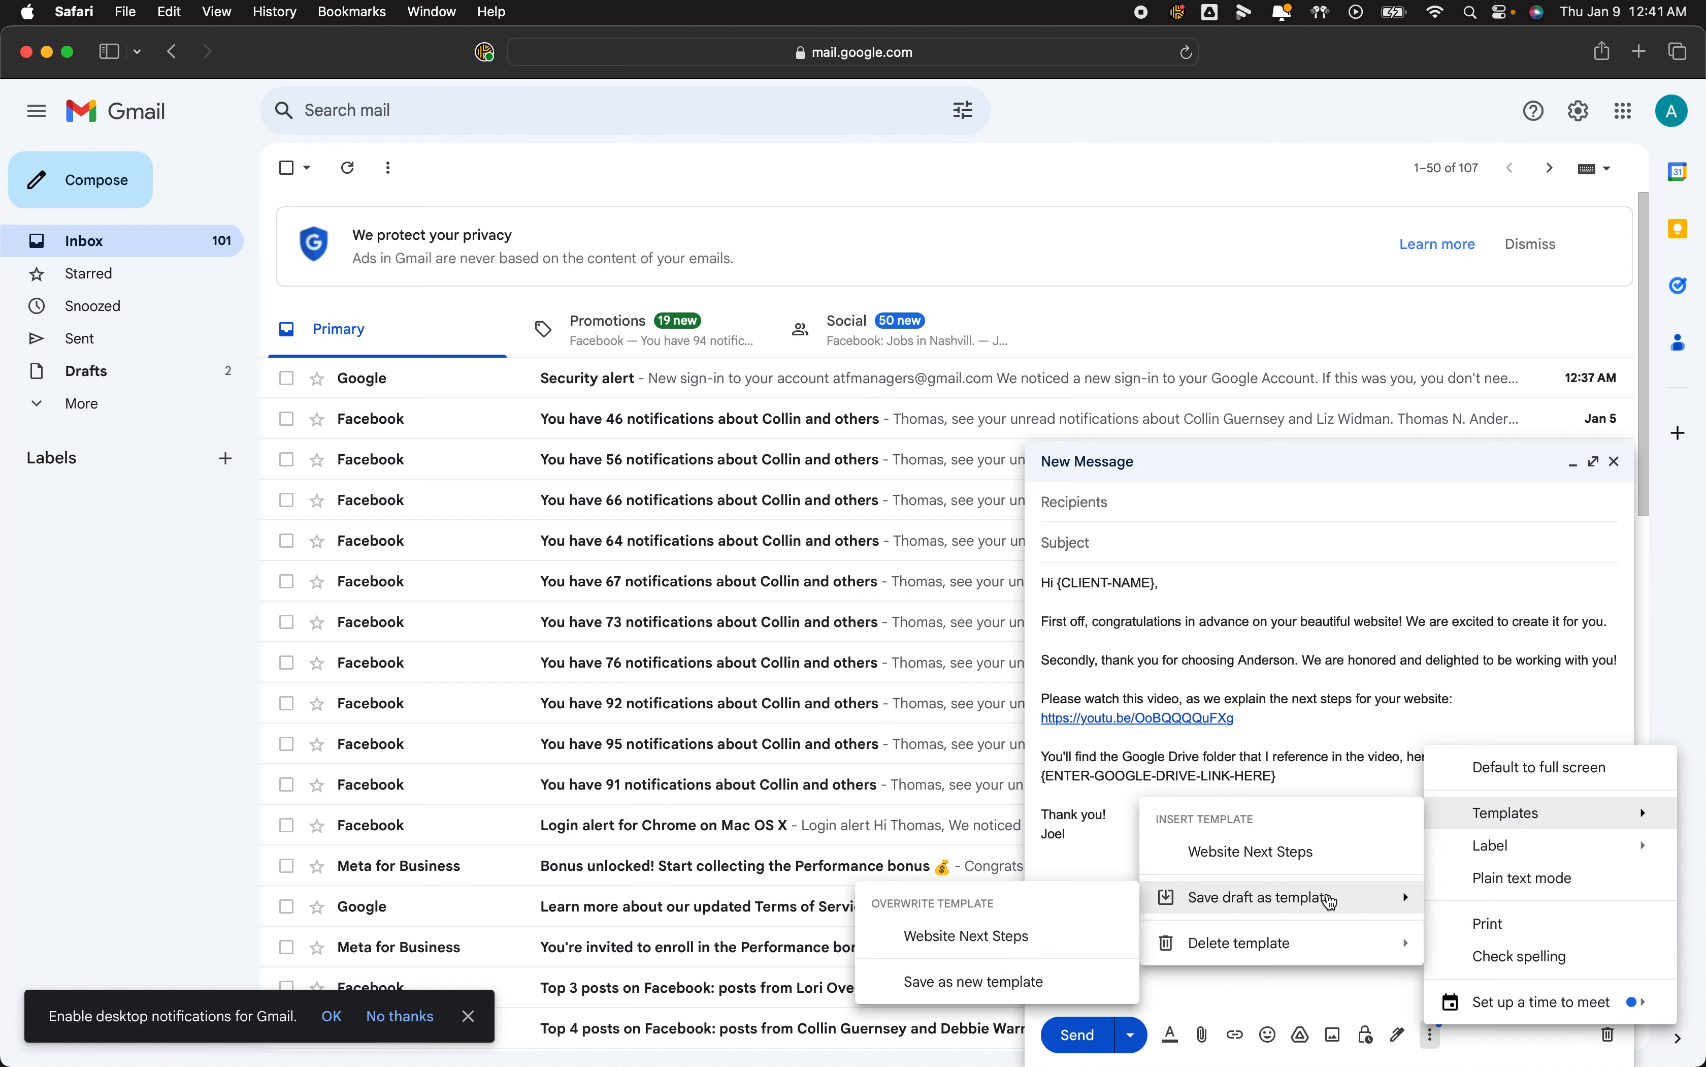
pyautogui.click(975, 938)
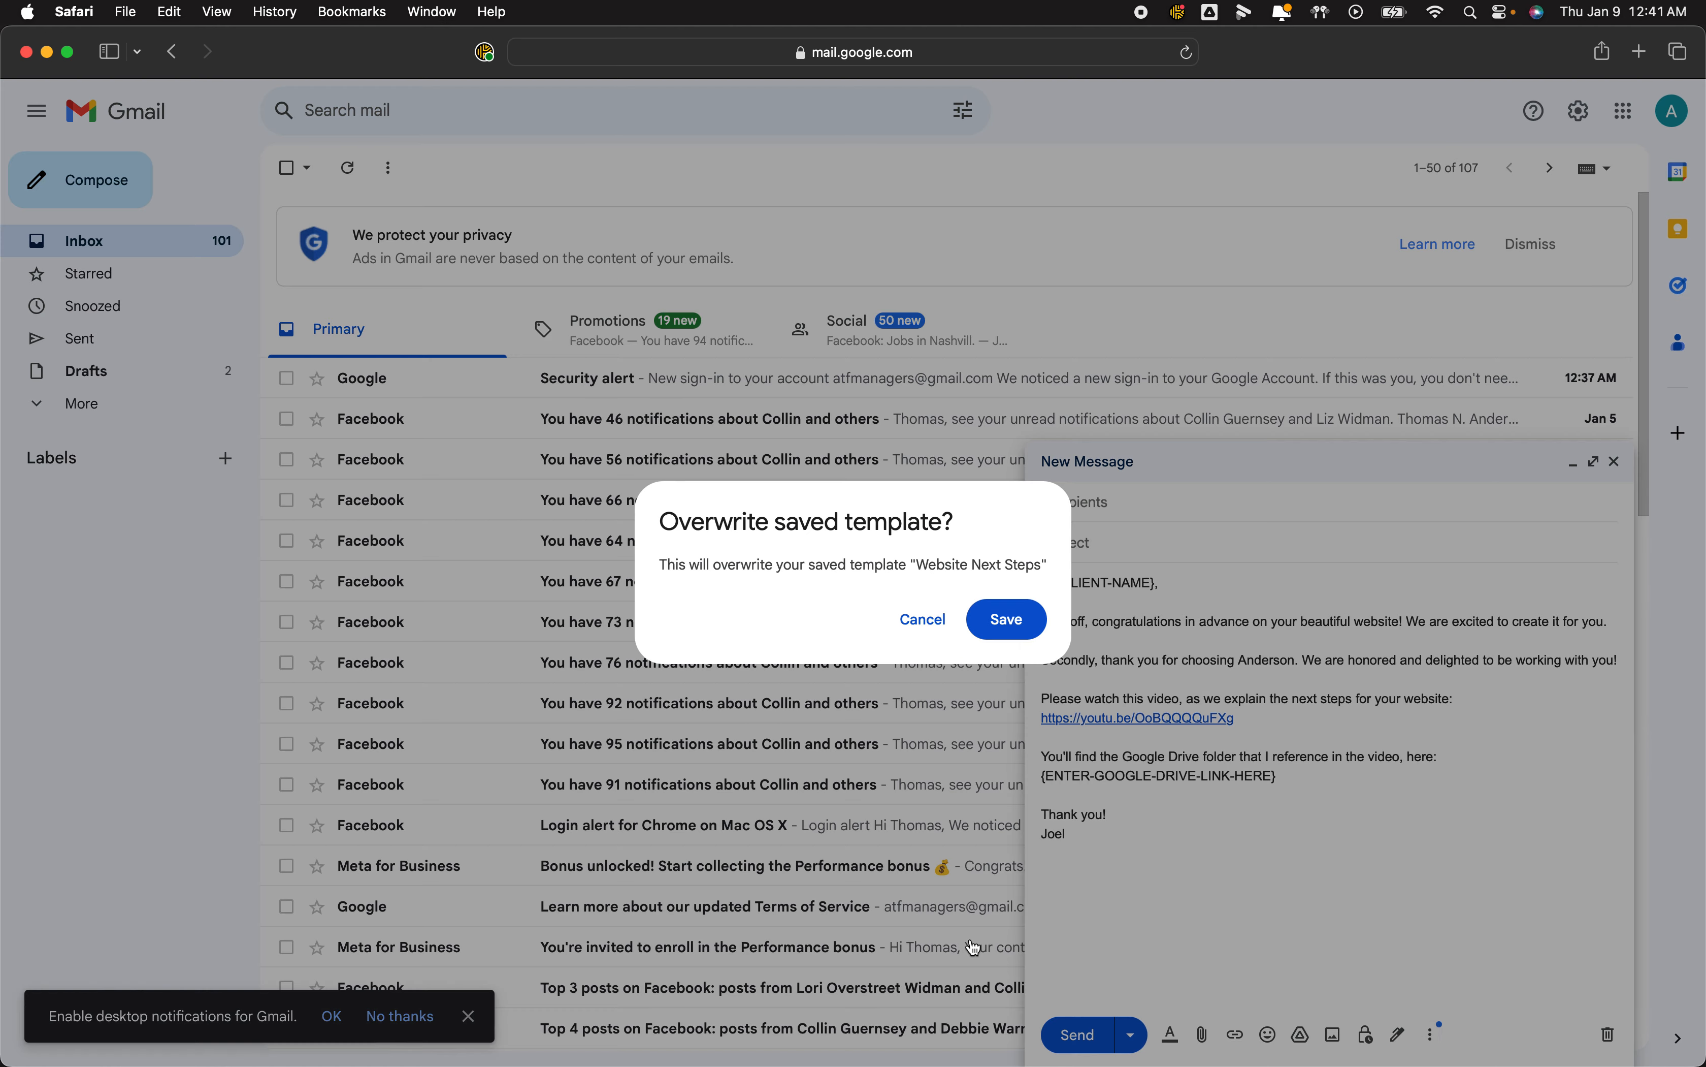
pyautogui.click(1007, 620)
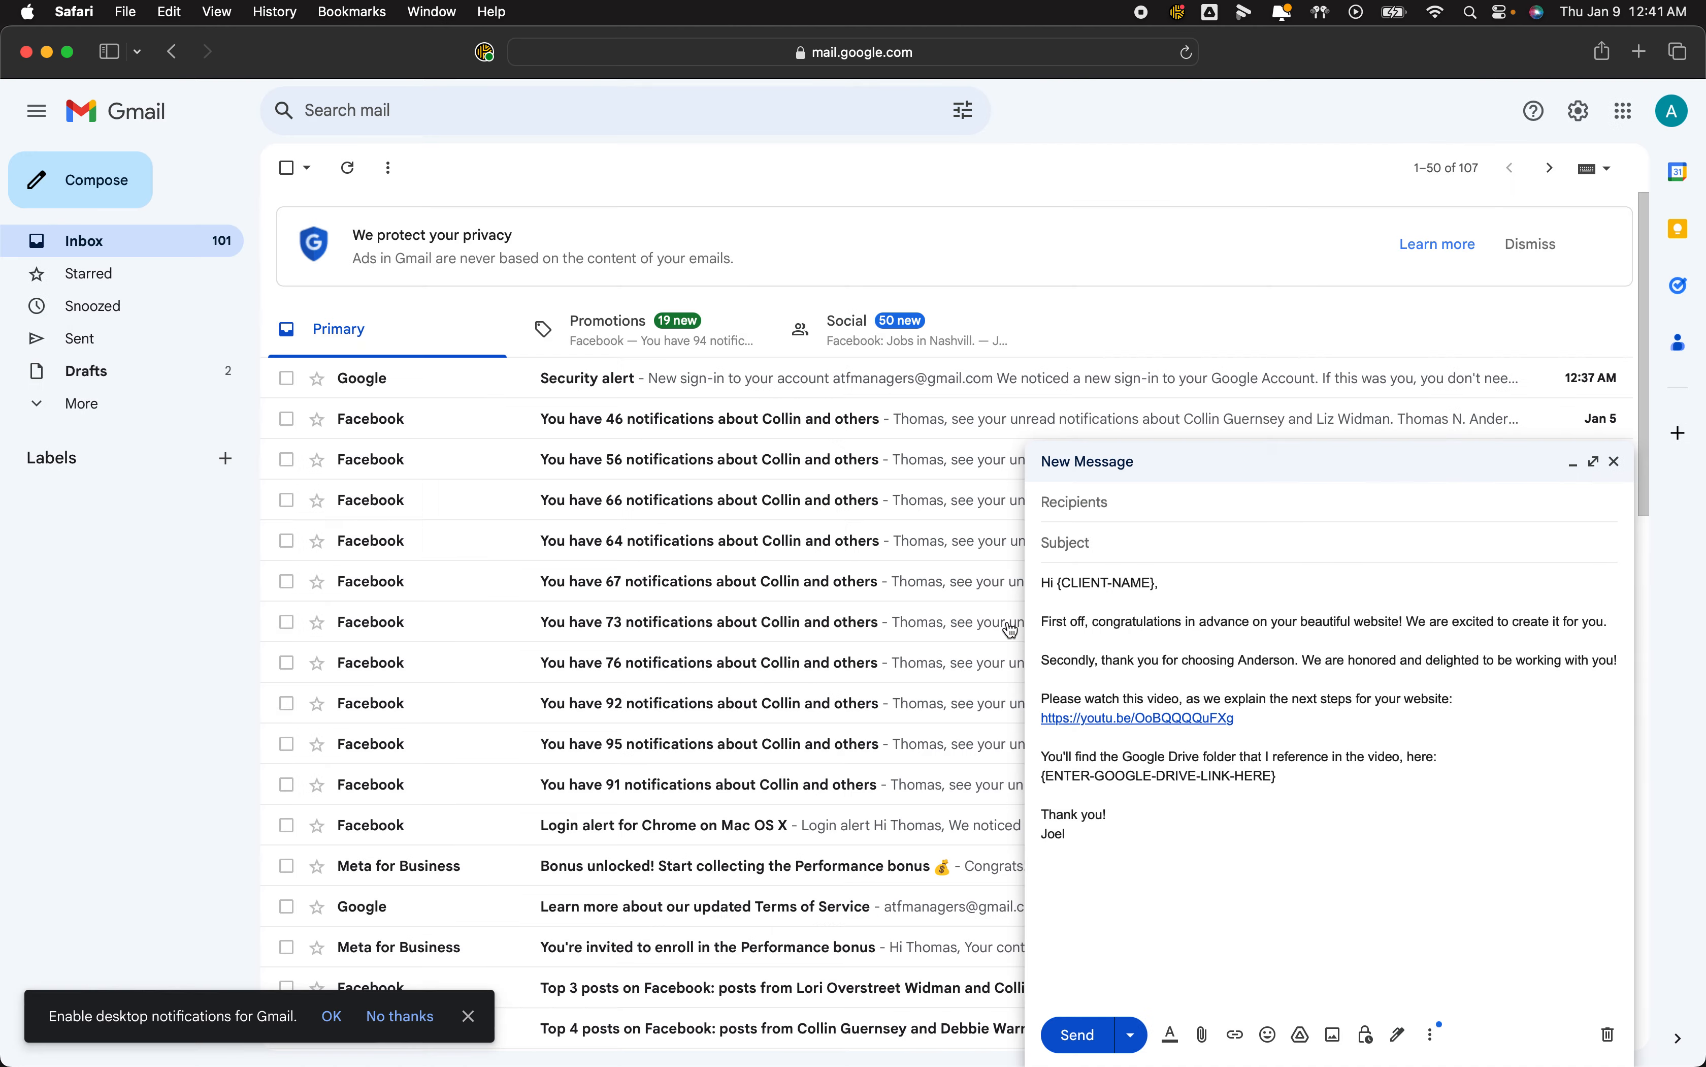
pyautogui.click(1617, 467)
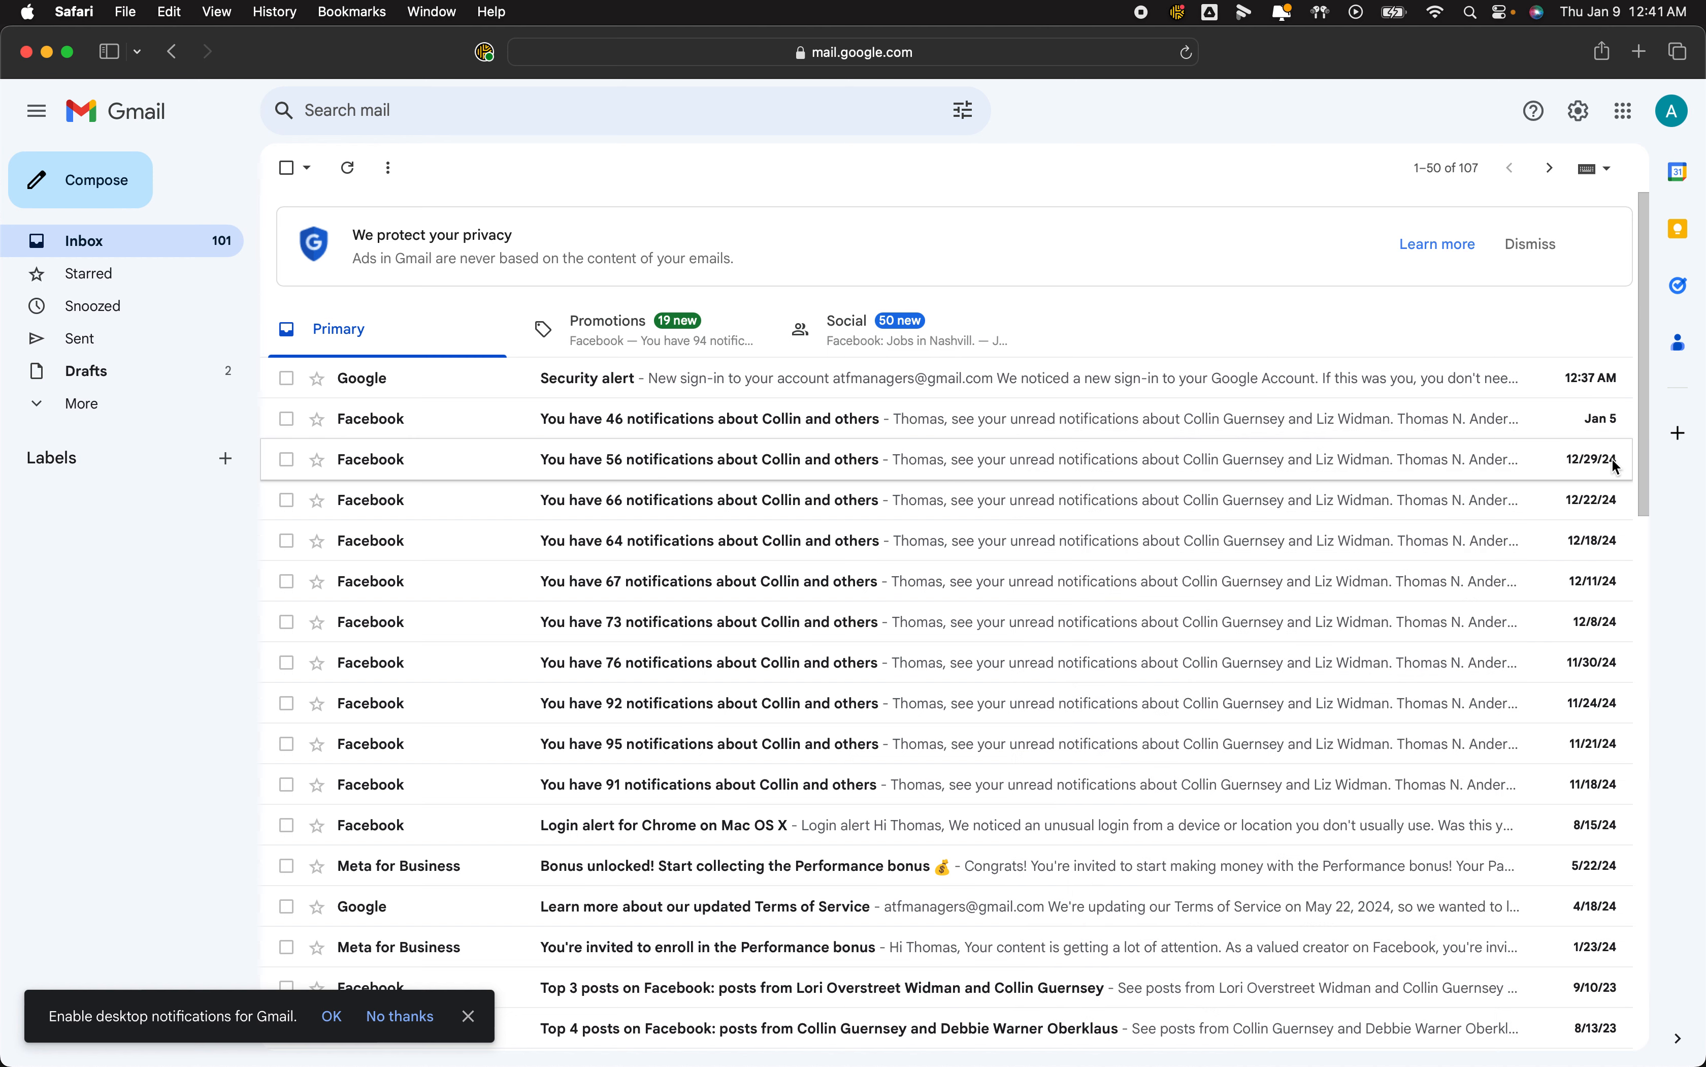
# Start a fresh message and insert the updated Website Next Steps template.
pyautogui.click(114, 196)
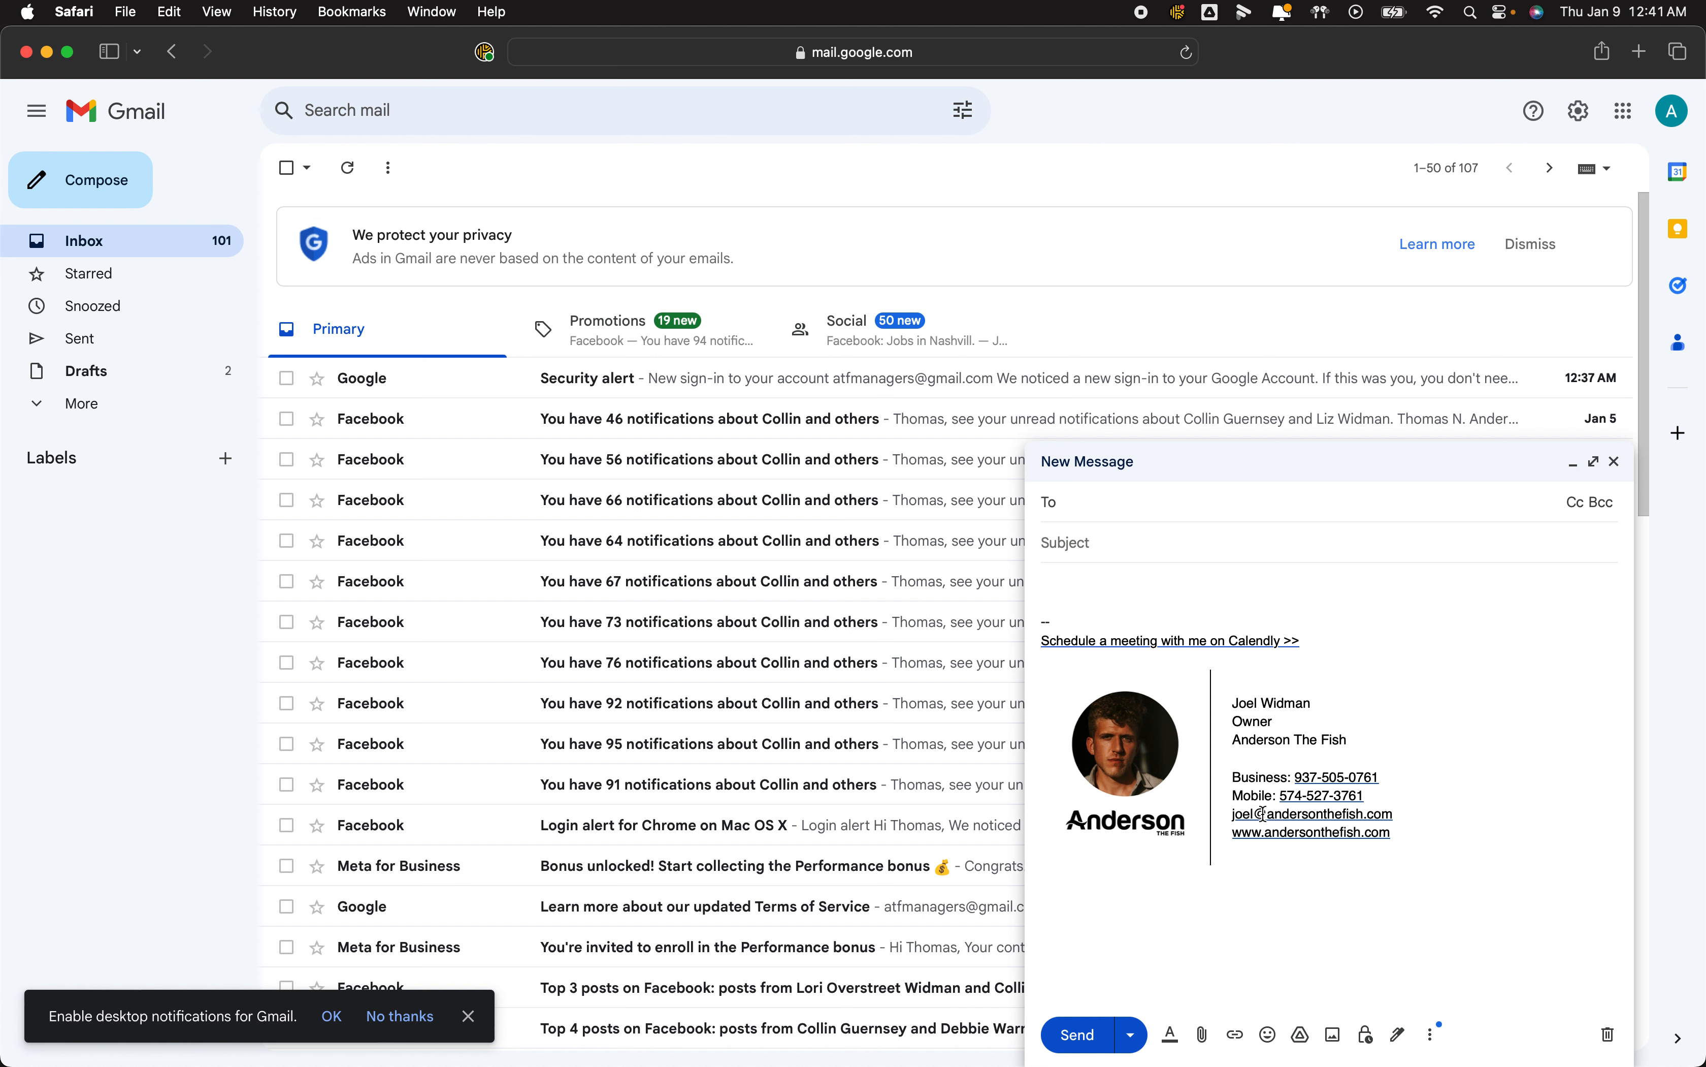
pyautogui.click(1432, 1034)
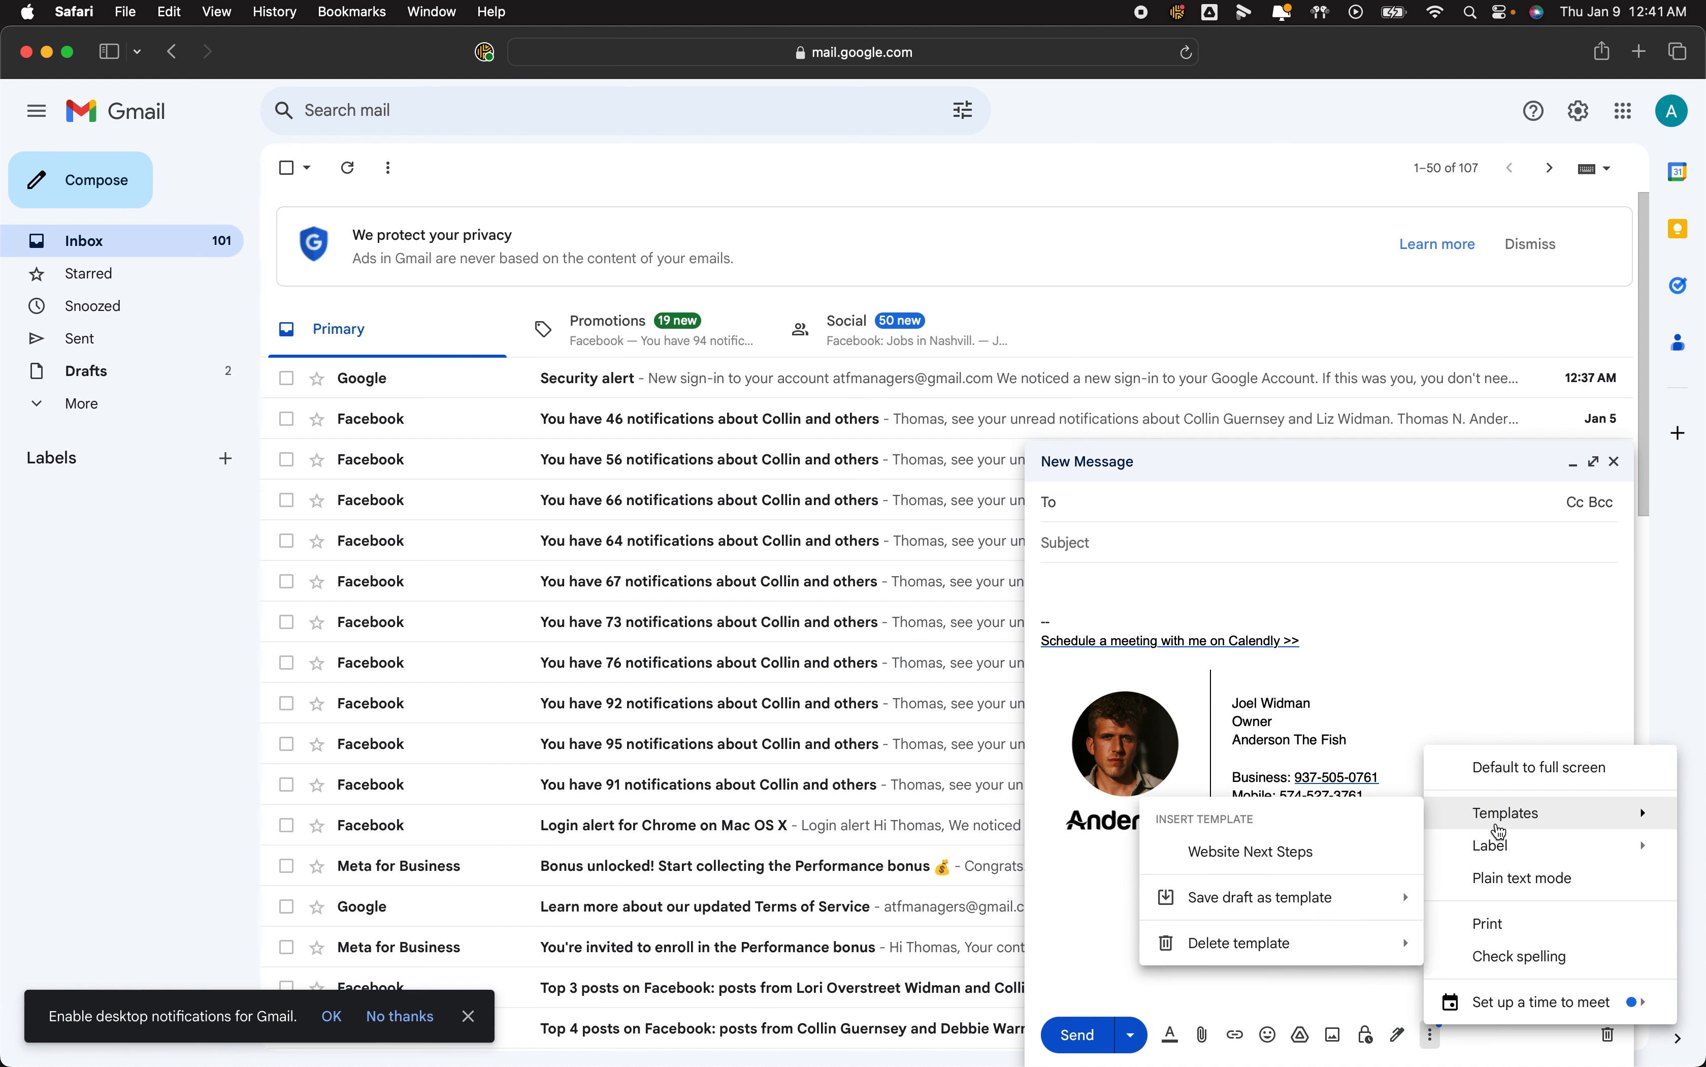
pyautogui.click(1362, 851)
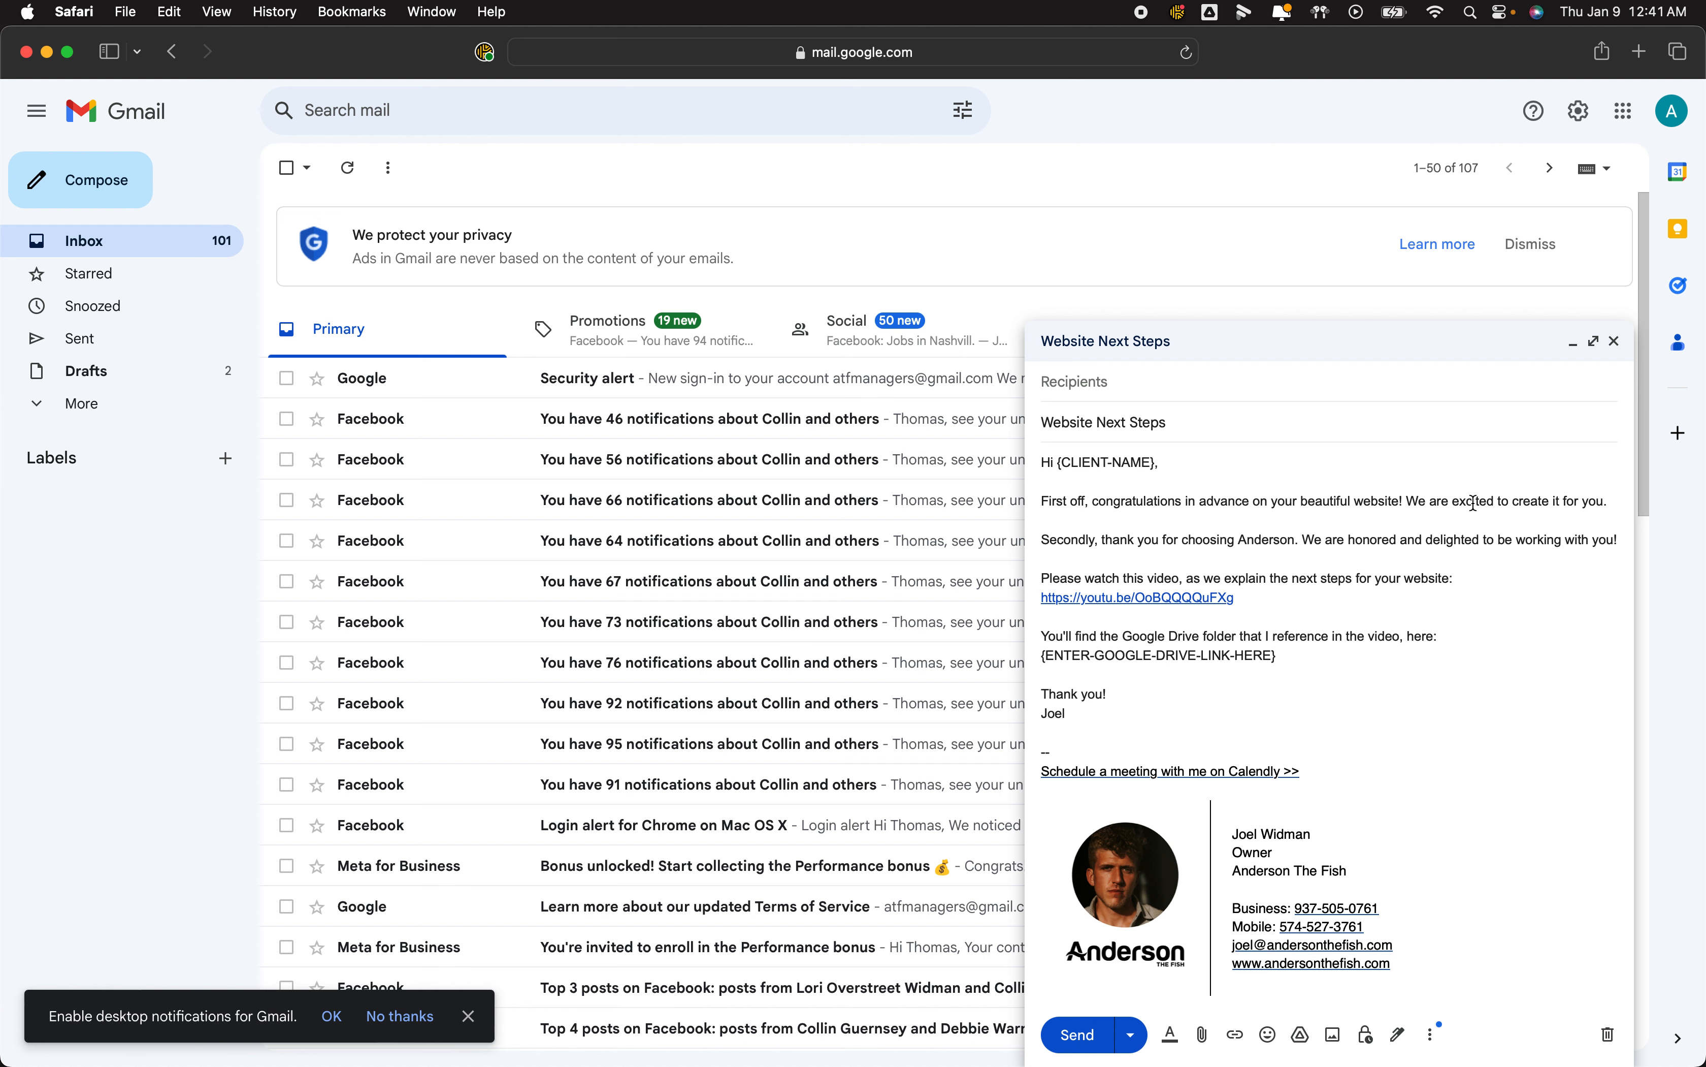
# Reopen the Templates menu to check it, then close the menus and return to the body.
pyautogui.click(1434, 1036)
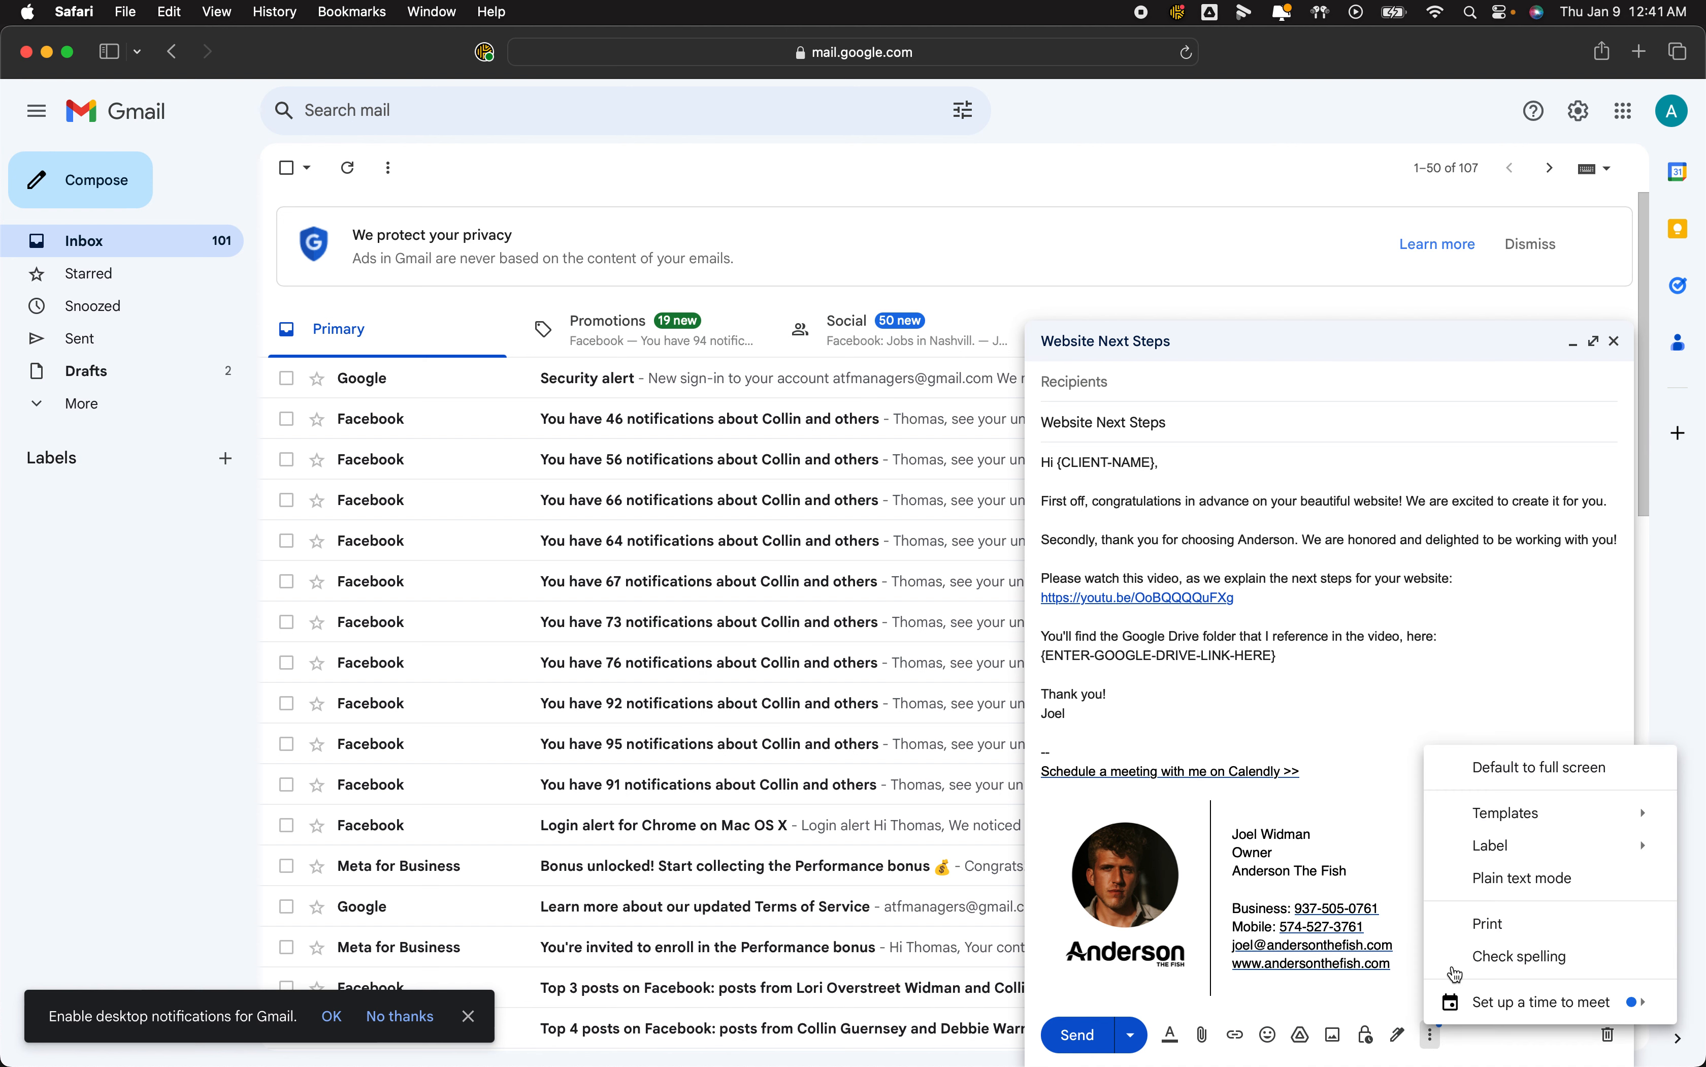
pyautogui.moveTo(1540, 827)
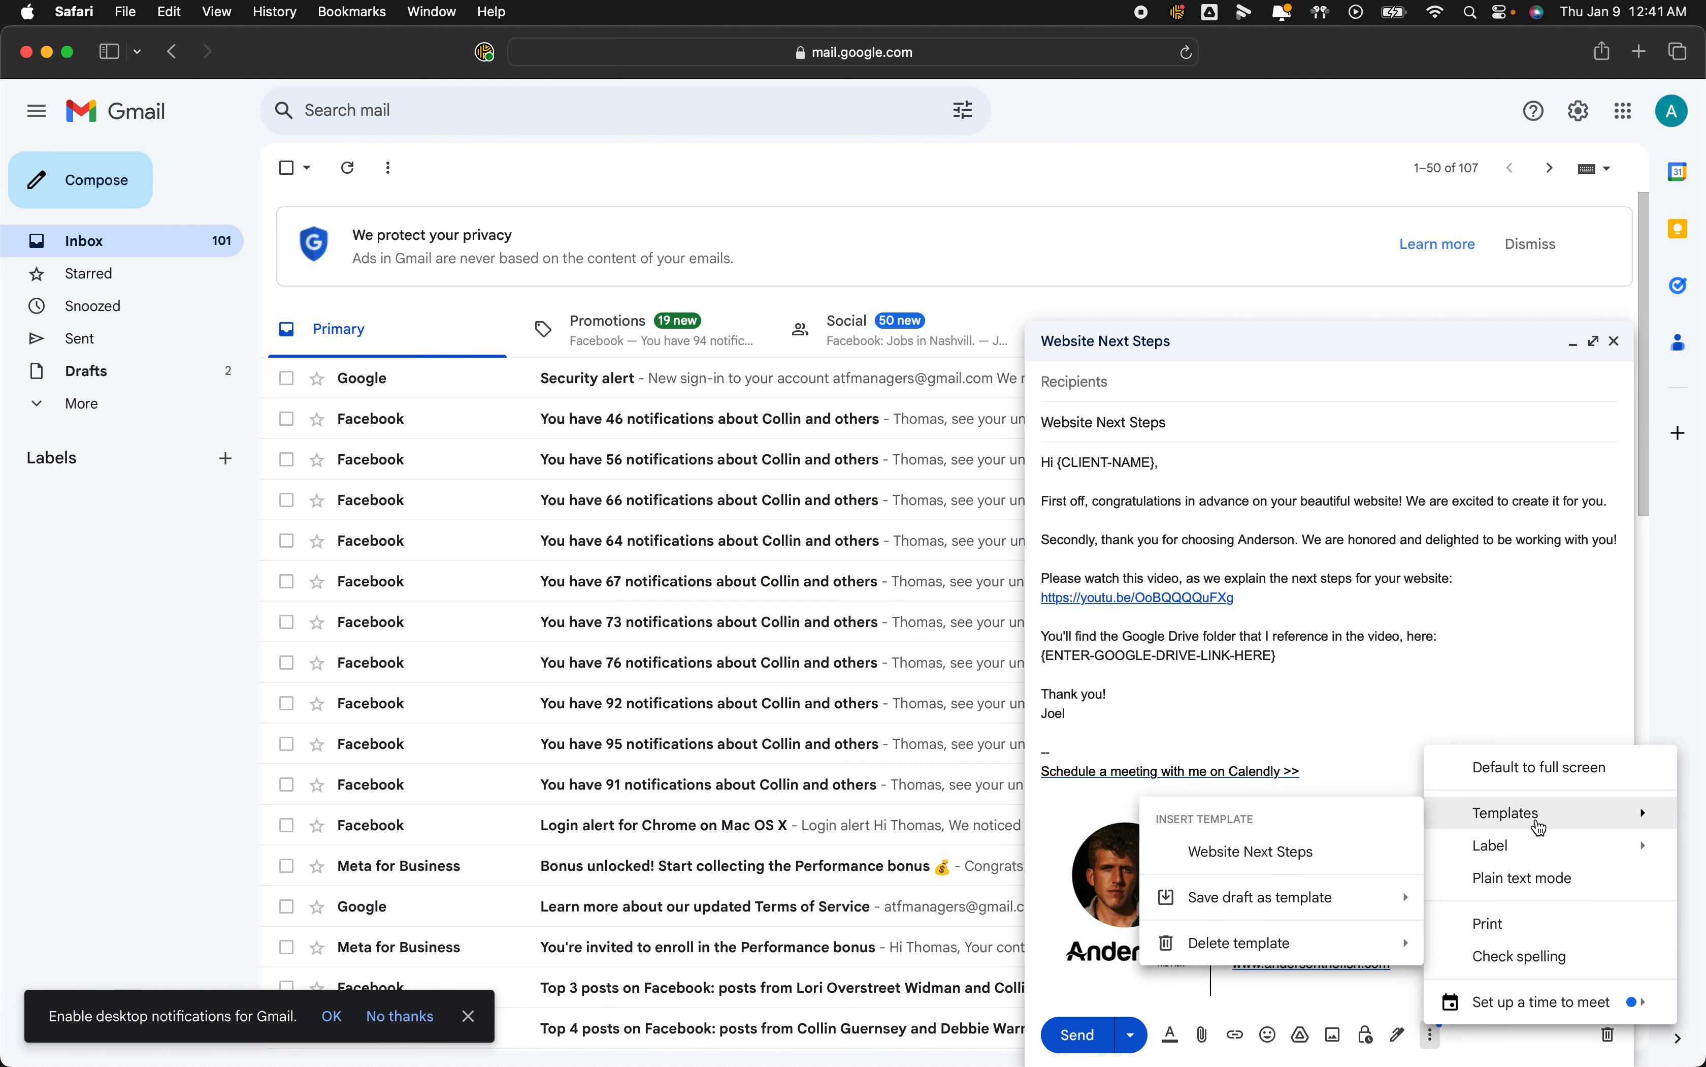
pyautogui.moveTo(1324, 949)
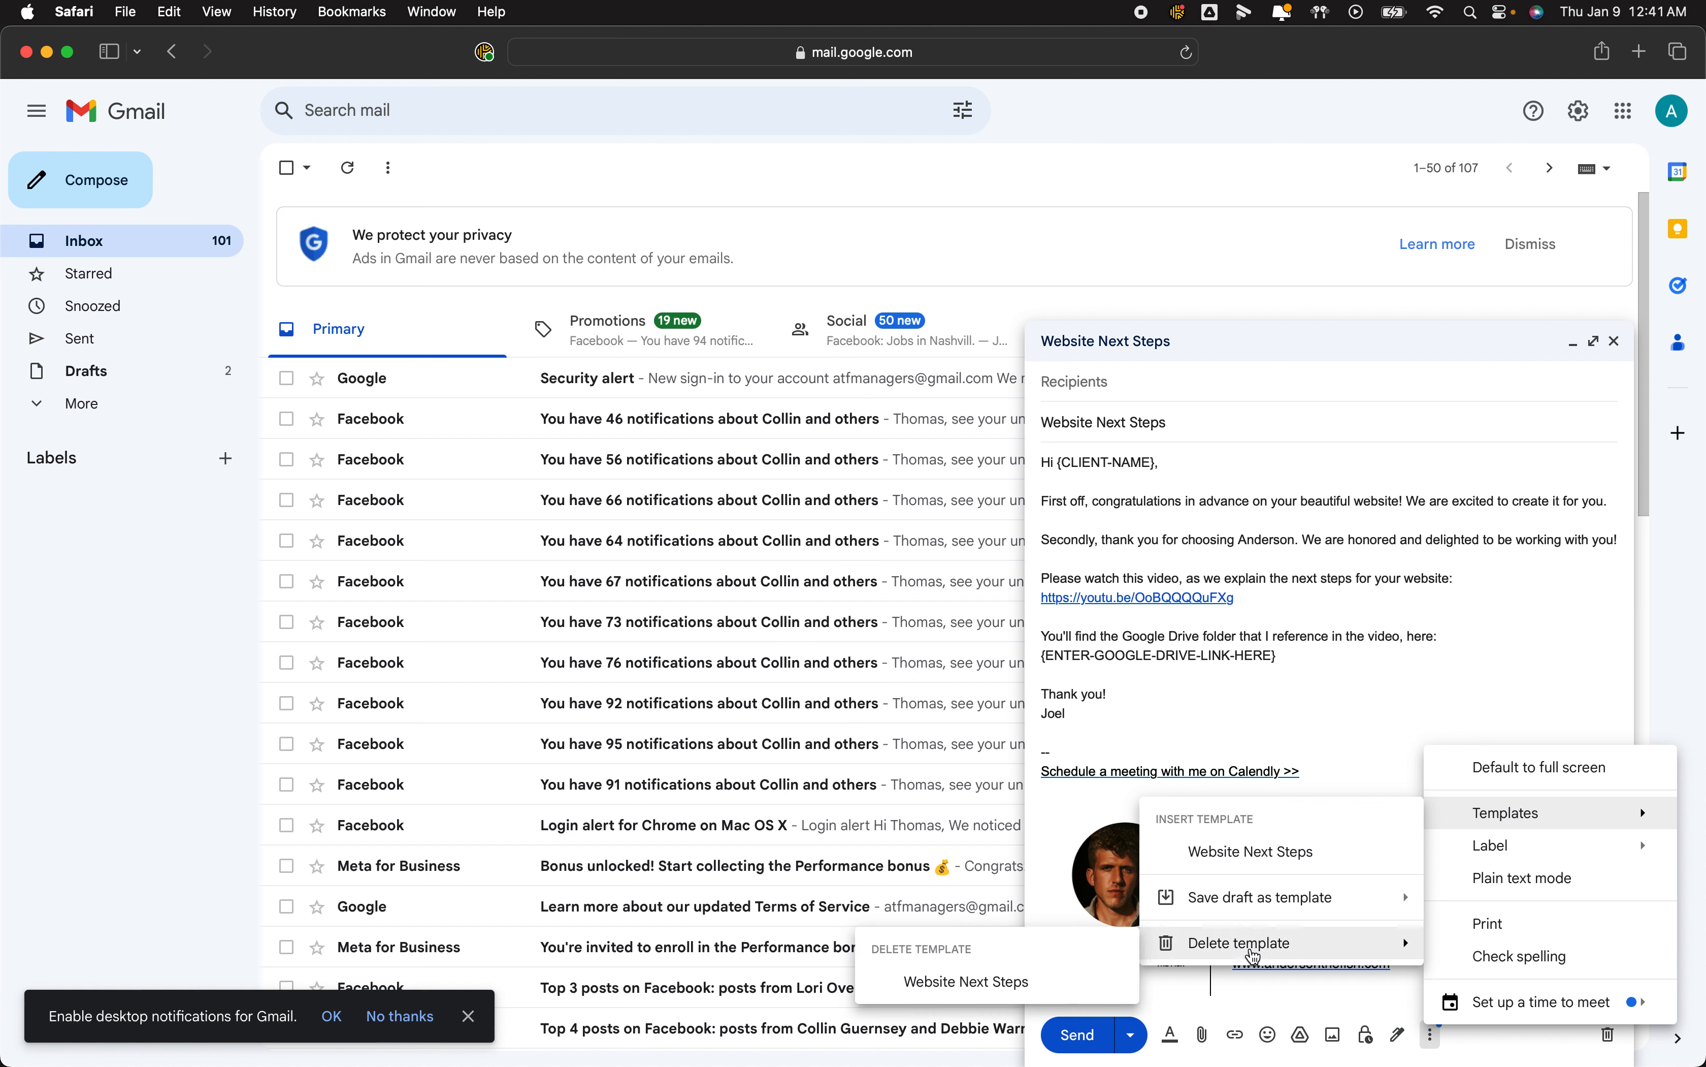
pyautogui.click(1528, 582)
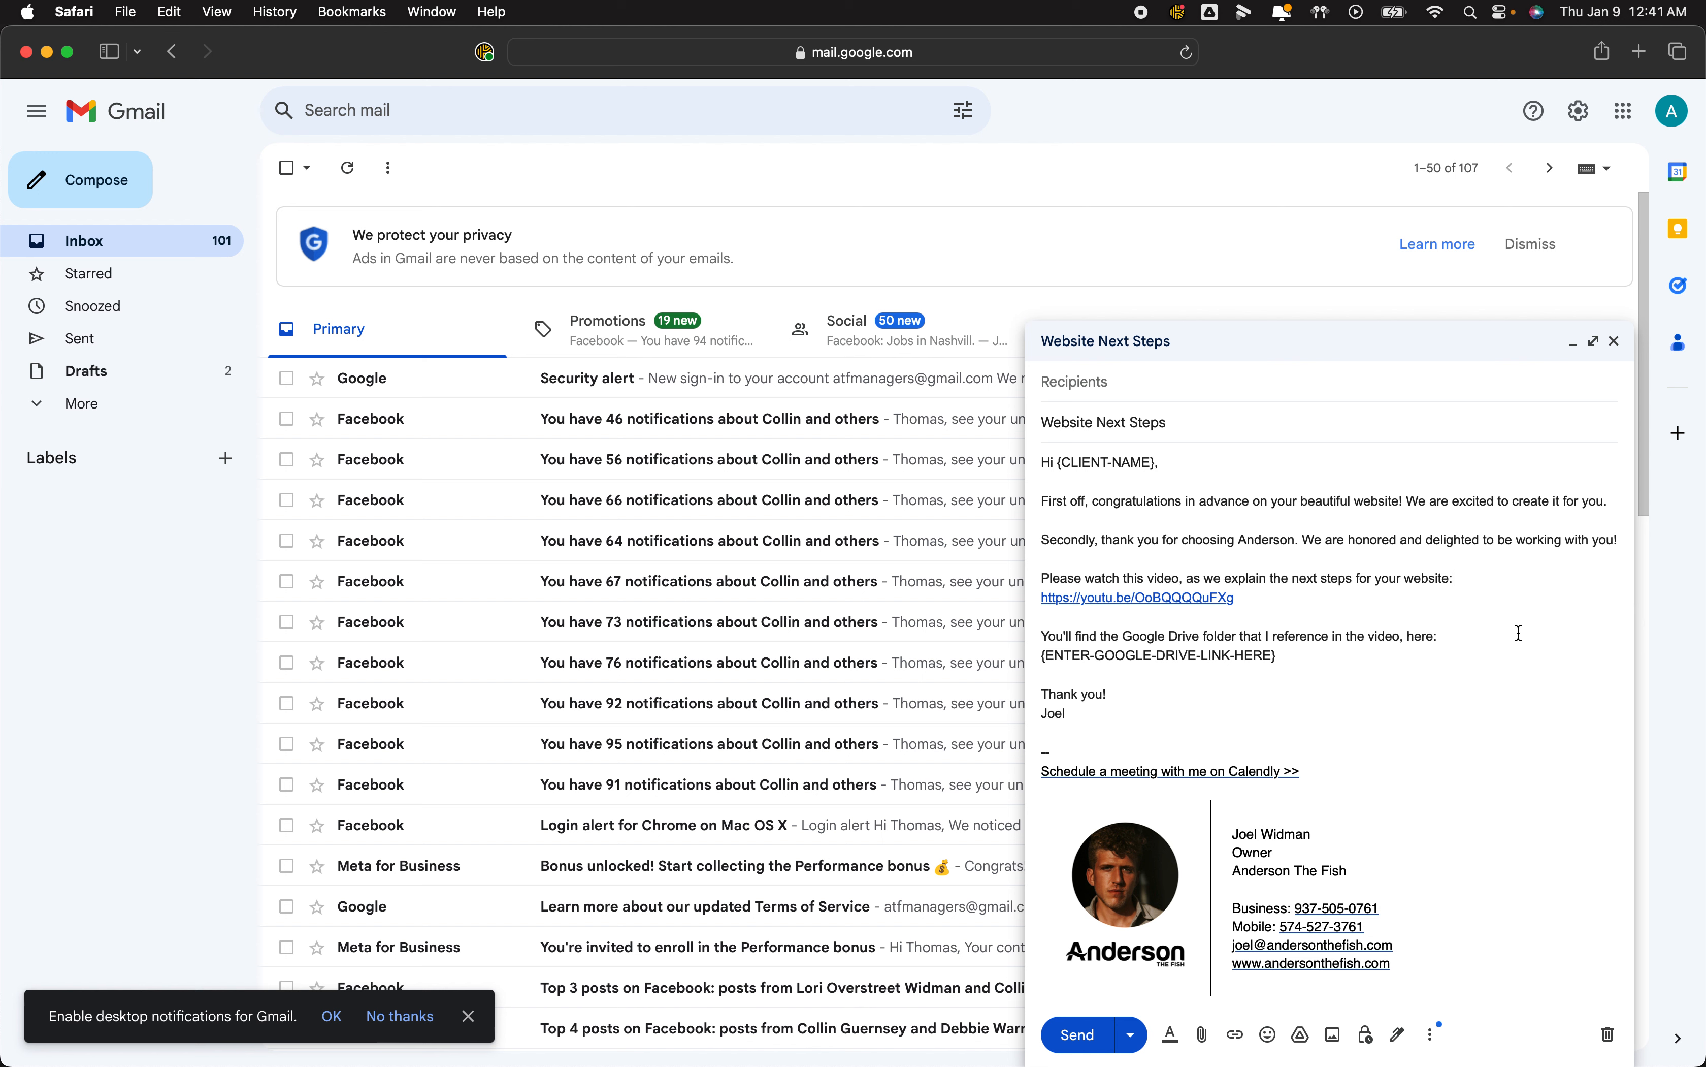
# Select the {ENTER-GOOGLE-DRIVE-LINK-HERE} placeholder beneath the Drive-folder sentence.
pyautogui.tripleClick(1277, 655)
pyautogui.click(1318, 658)
pyautogui.moveTo(1298, 655); pyautogui.dragTo(1033, 662)
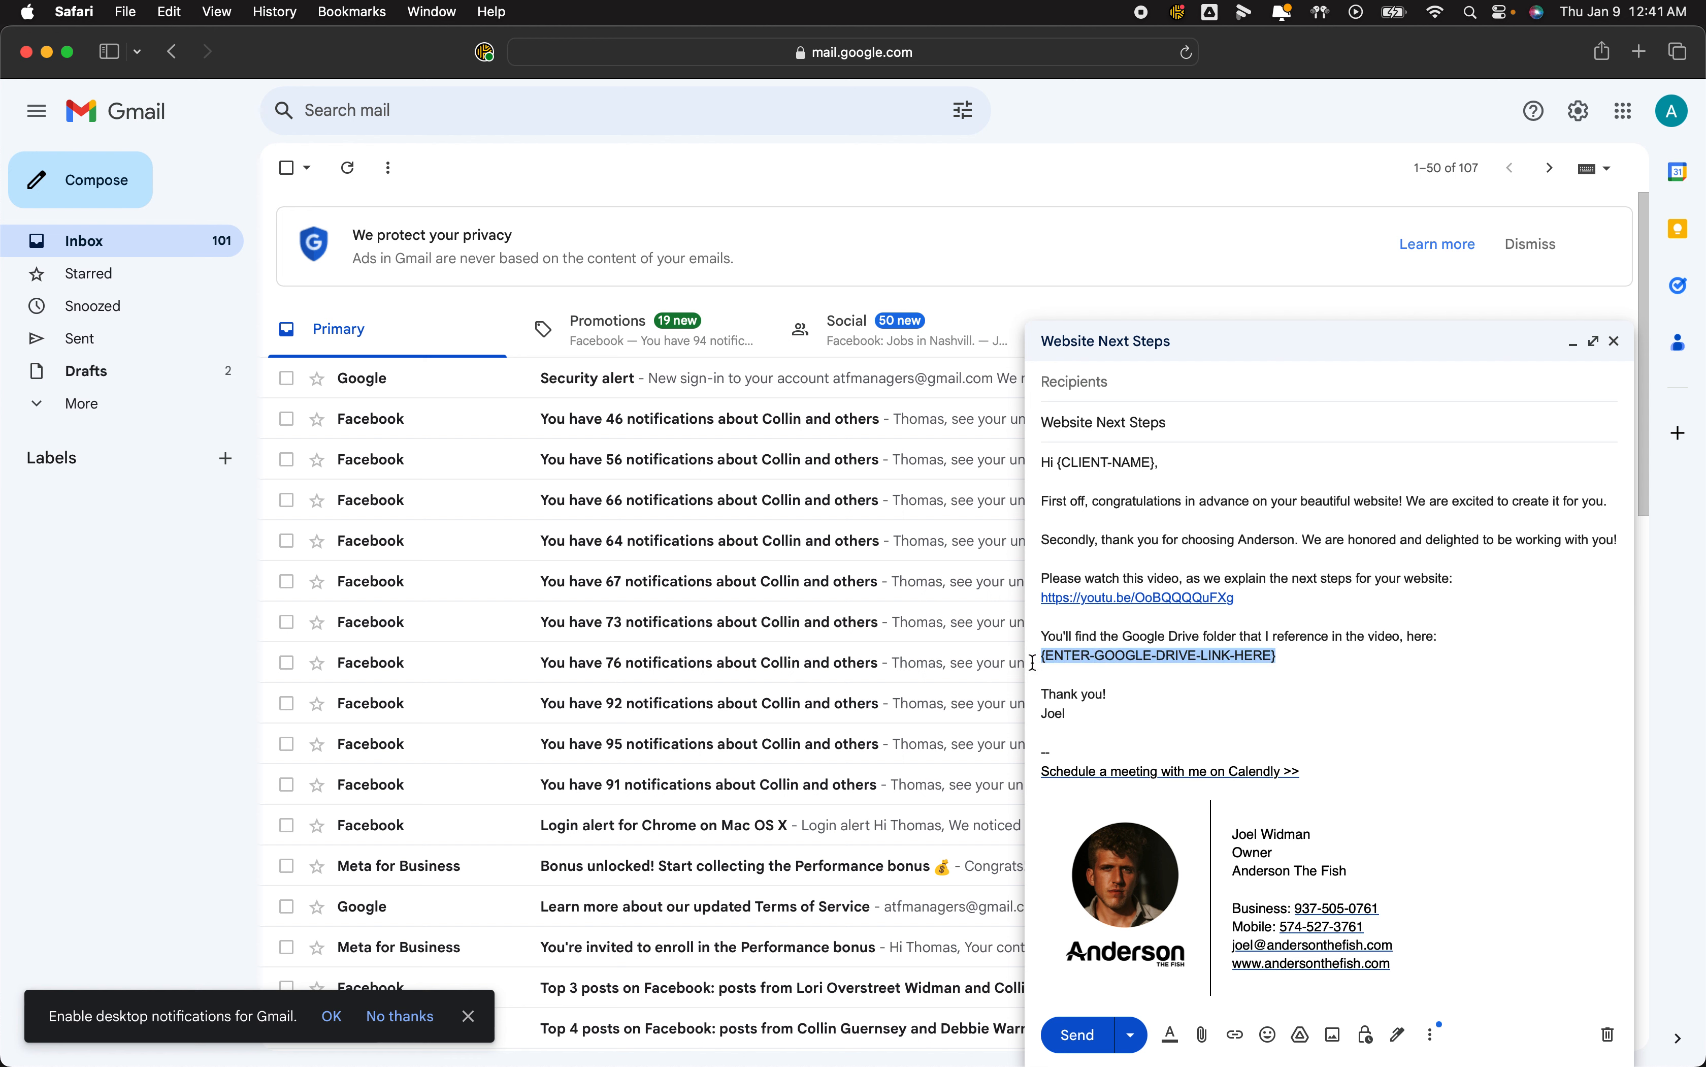